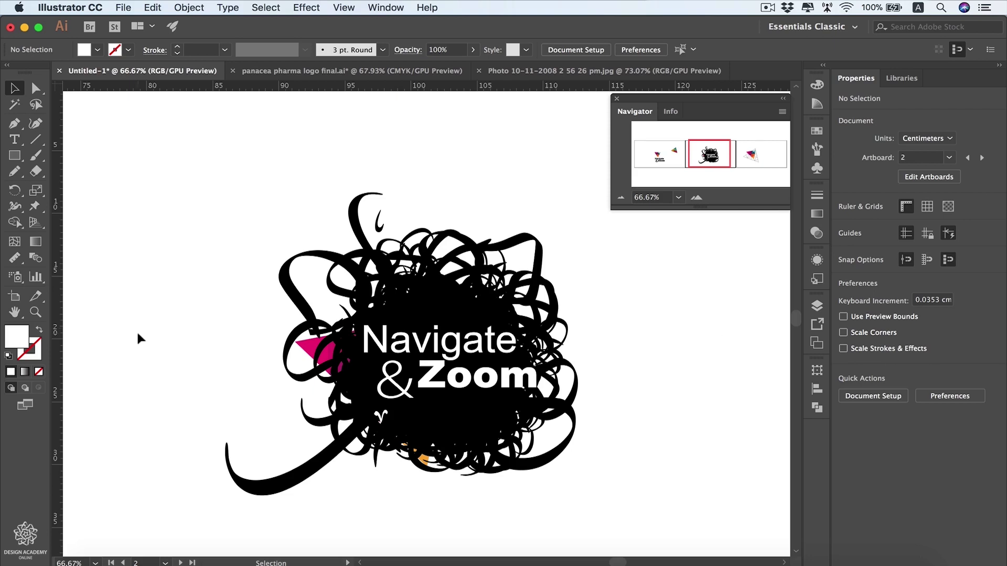
Pan across the artboards to the triangle artwork, then re-centre the Navigate & Zoom artwork
click(15, 313)
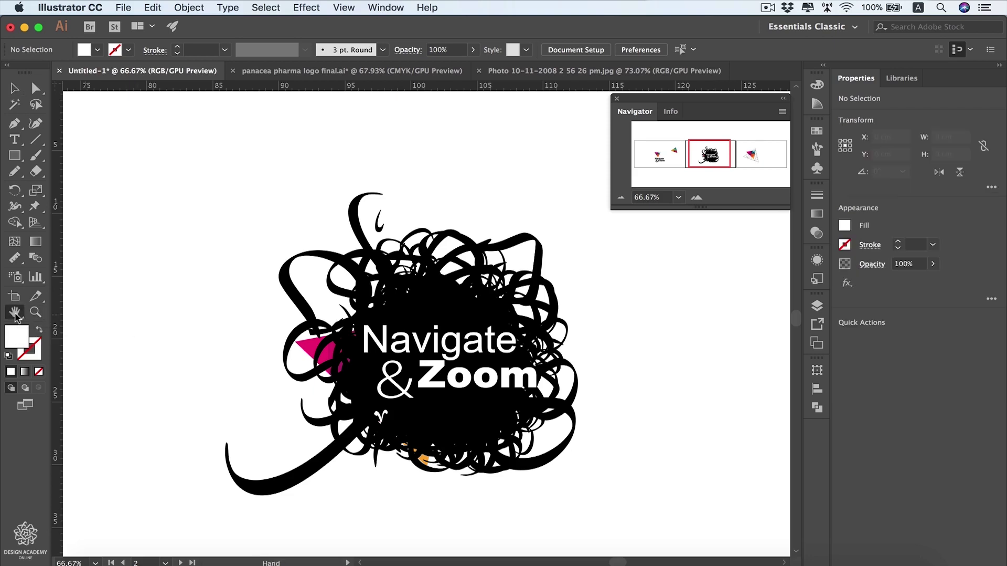
mouse_move(219, 335)
mouse_down()
mouse_move(115, 333)
mouse_move(243, 356)
mouse_move(182, 320)
mouse_move(215, 332)
mouse_up()
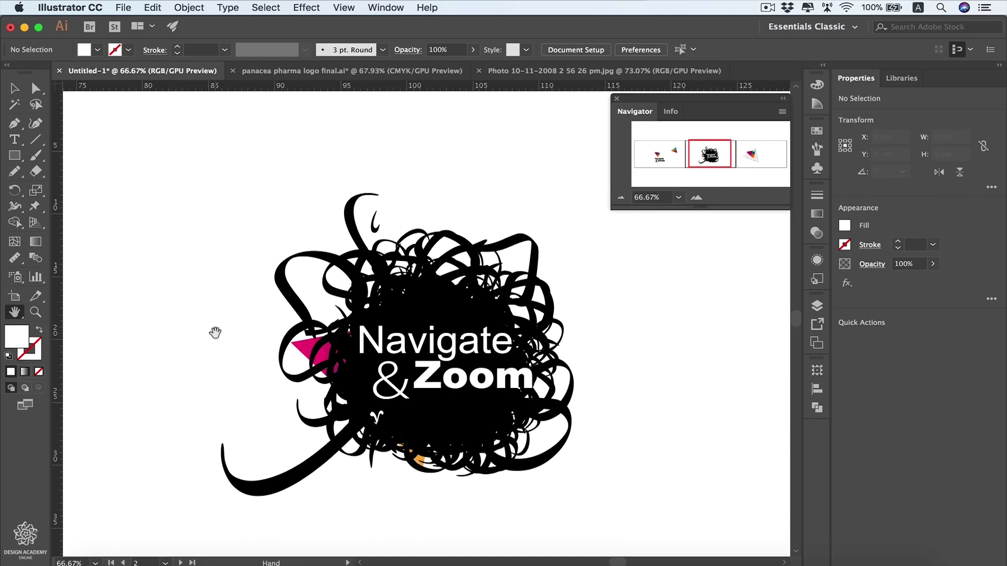
mouse_move(215, 332)
mouse_down()
mouse_move(251, 316)
mouse_move(243, 378)
mouse_move(23, 382)
mouse_move(230, 338)
mouse_up()
drag(543, 366, 340, 358)
drag(661, 341, 163, 413)
drag(227, 385, 729, 285)
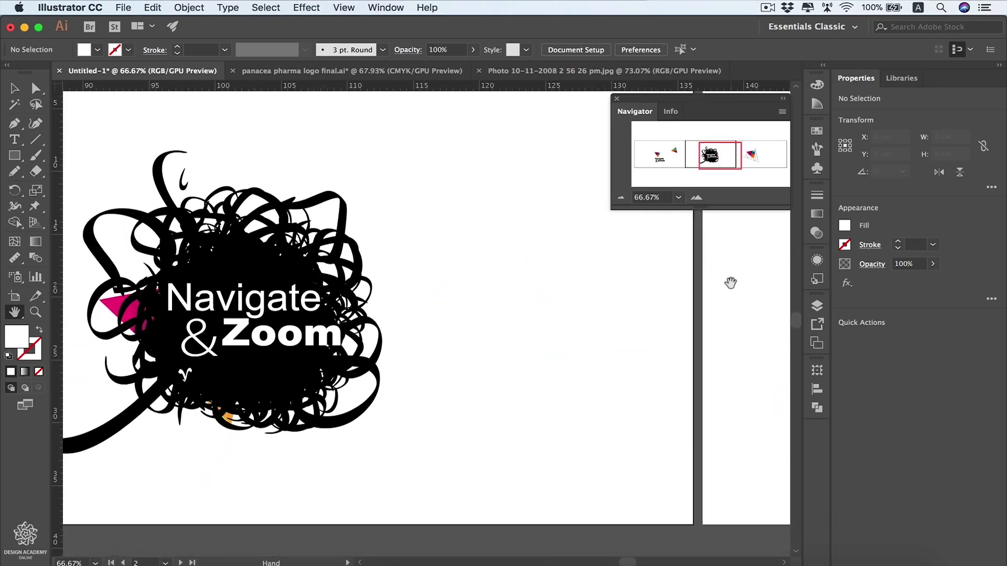
drag(389, 304, 643, 315)
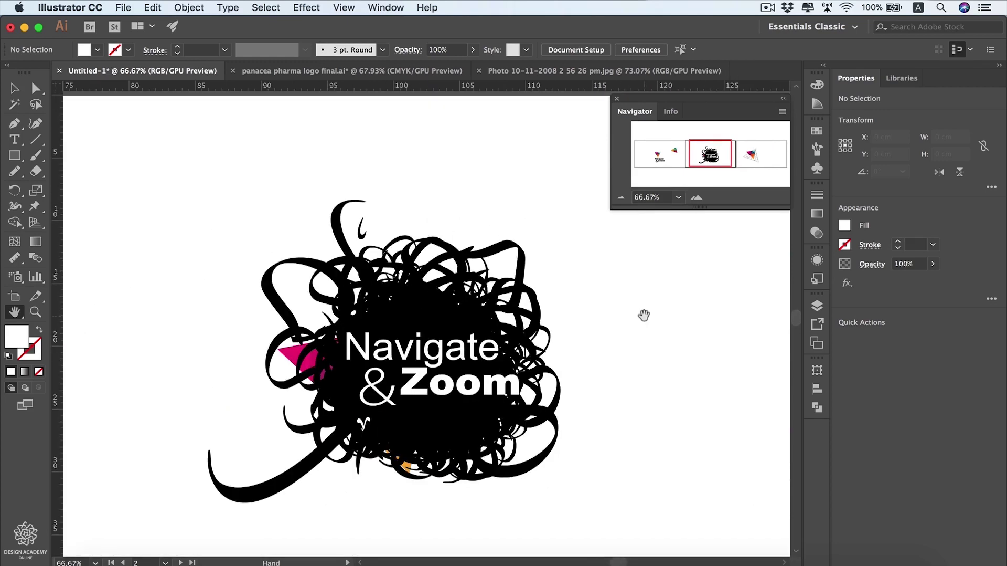
scroll(644, 315, right, 5)
scroll(644, 314, left, 6)
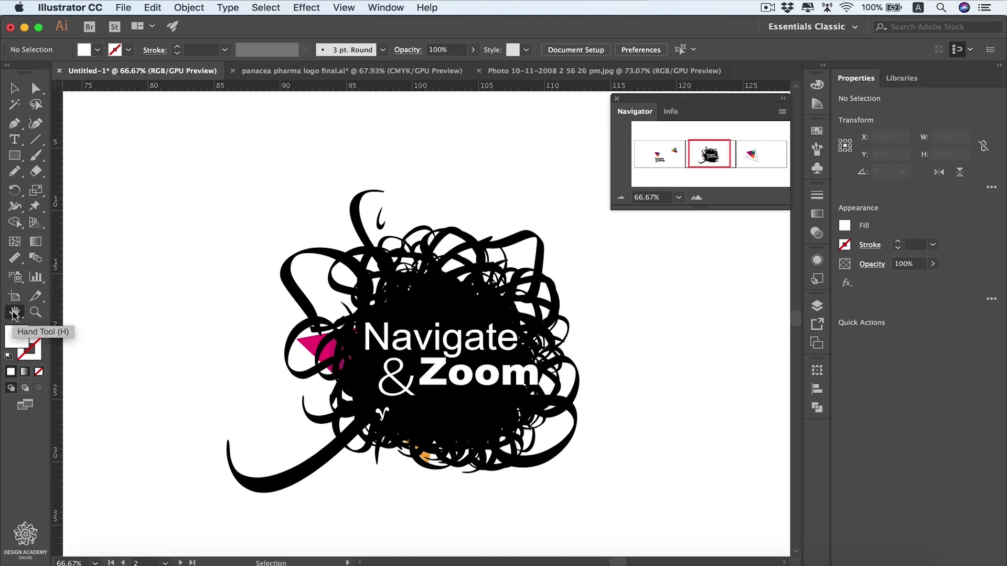
click(14, 313)
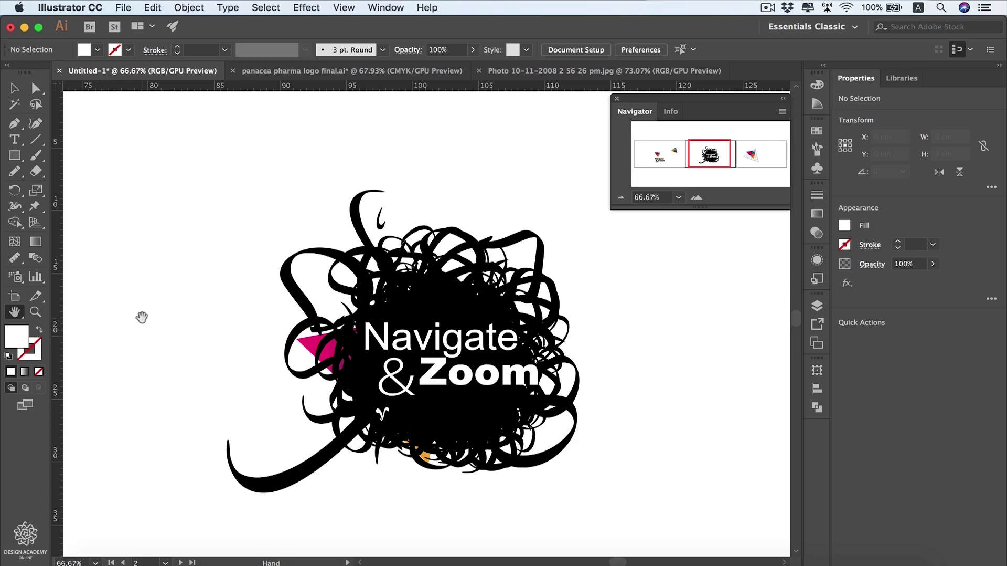
scroll(142, 317, up, 3)
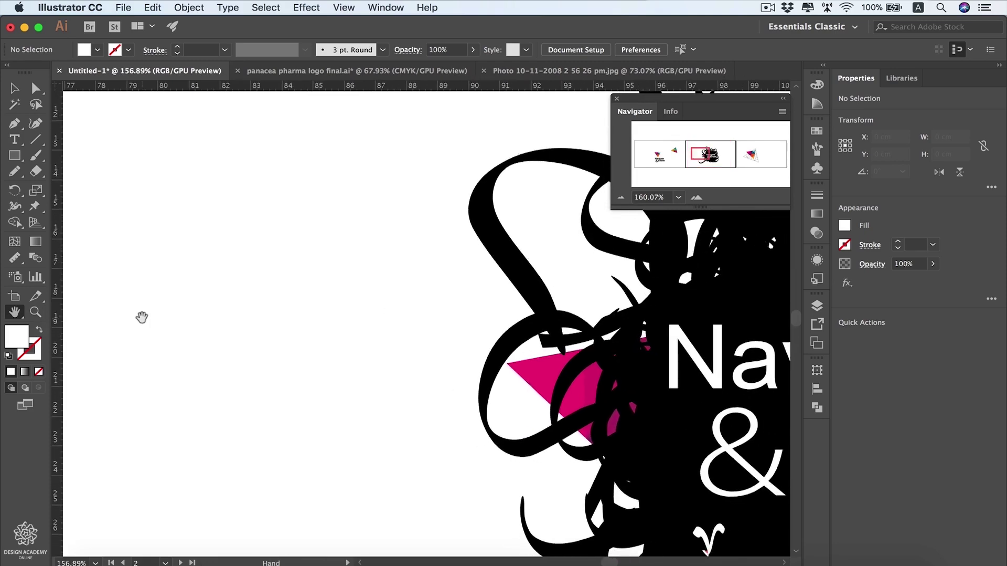
scroll(142, 317, down, 5)
scroll(142, 317, up, 4)
scroll(142, 317, down, 3)
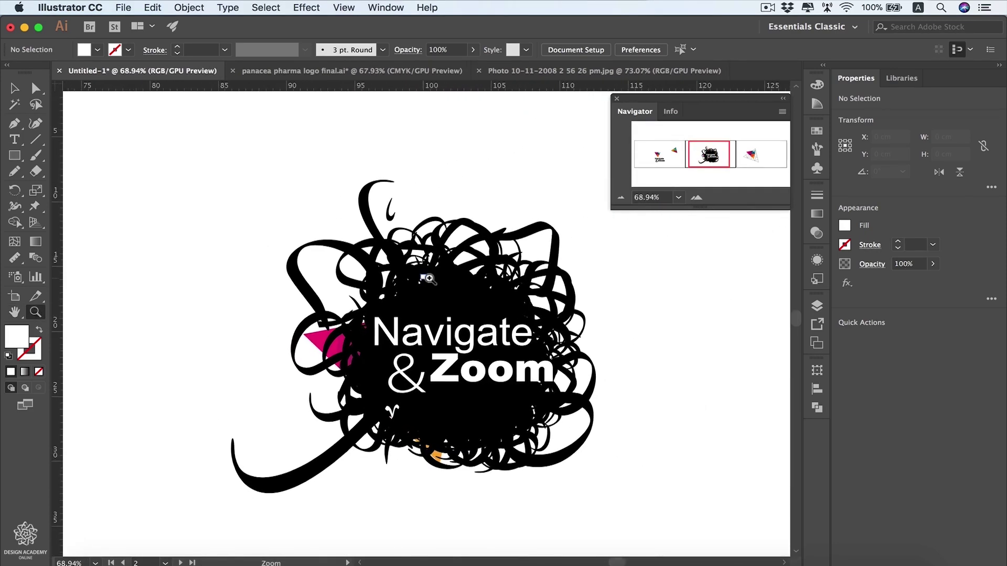
Zoom in and out on the logo, scrubby-zoom slightly closer, then bring up GPU Performance preferences
click(359, 323)
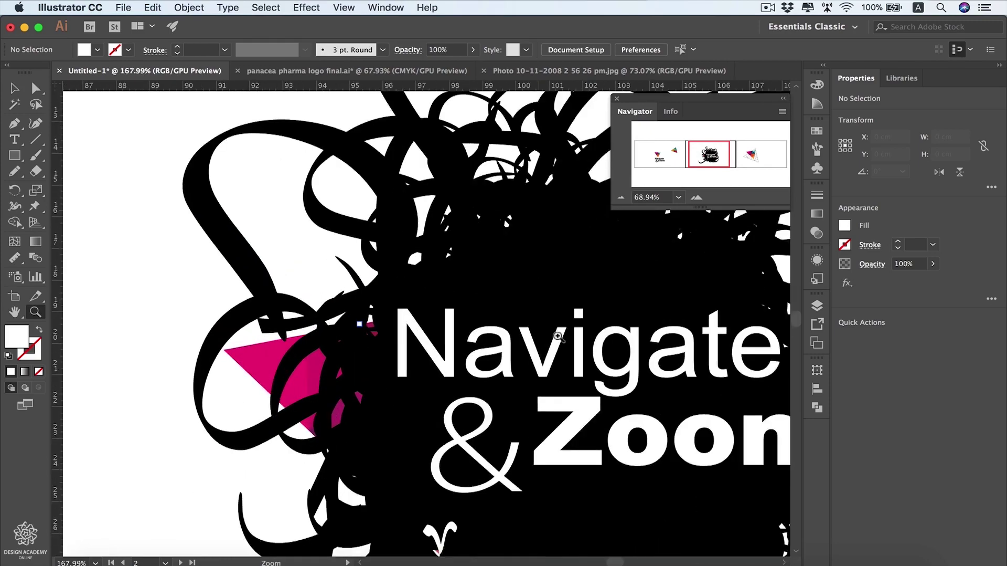
alt+click(422, 324)
alt+click(367, 320)
alt+click(229, 299)
click(283, 299)
alt+click(386, 295)
alt+click(386, 294)
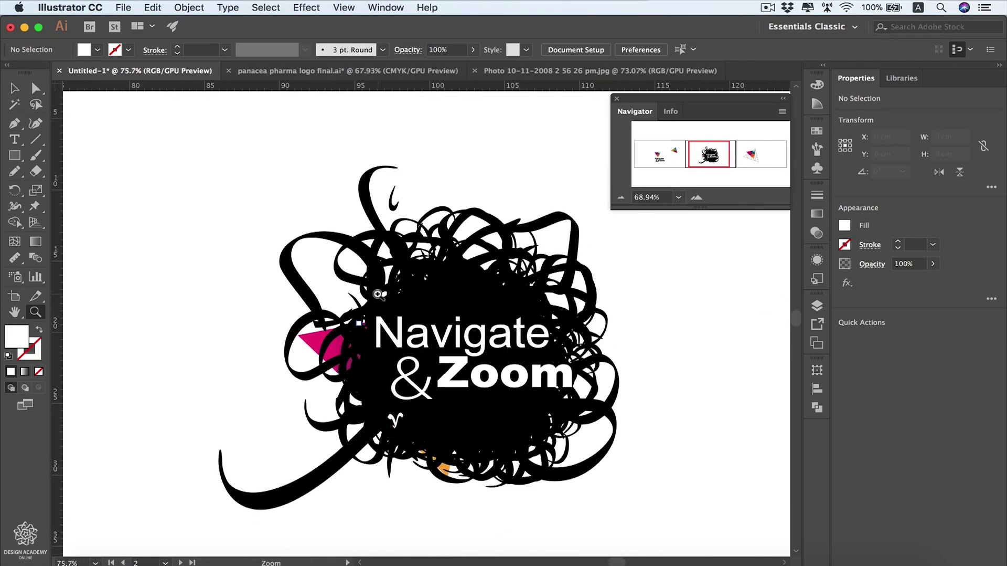
drag(543, 425, 589, 420)
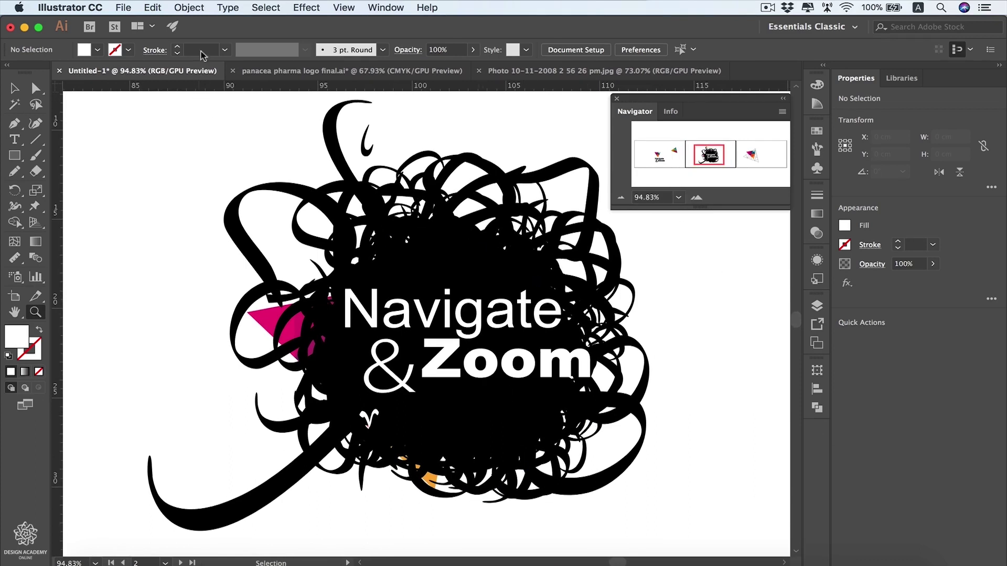
click(174, 28)
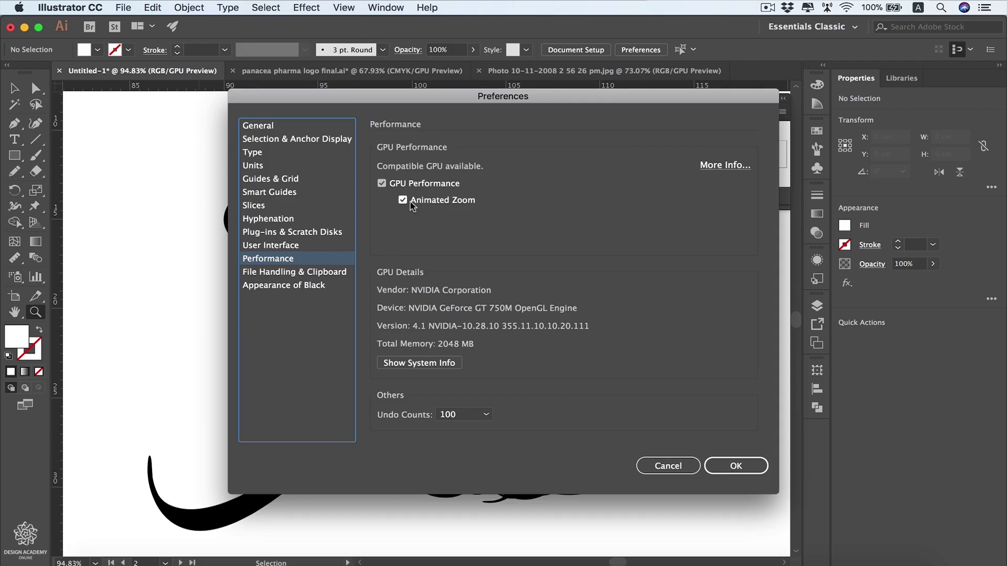
Uncheck Animated Zoom in the Performance preferences and confirm with OK
click(439, 201)
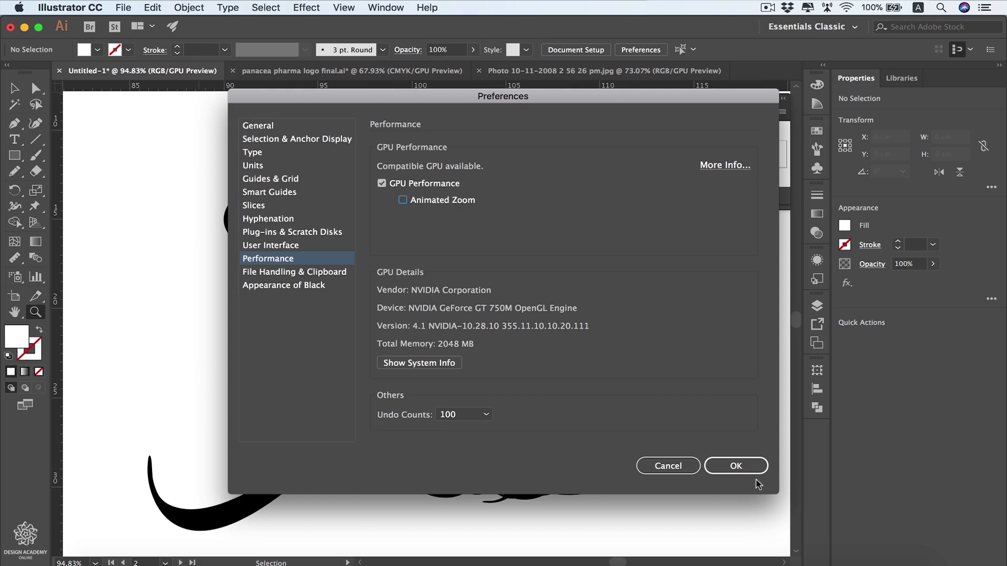
click(745, 462)
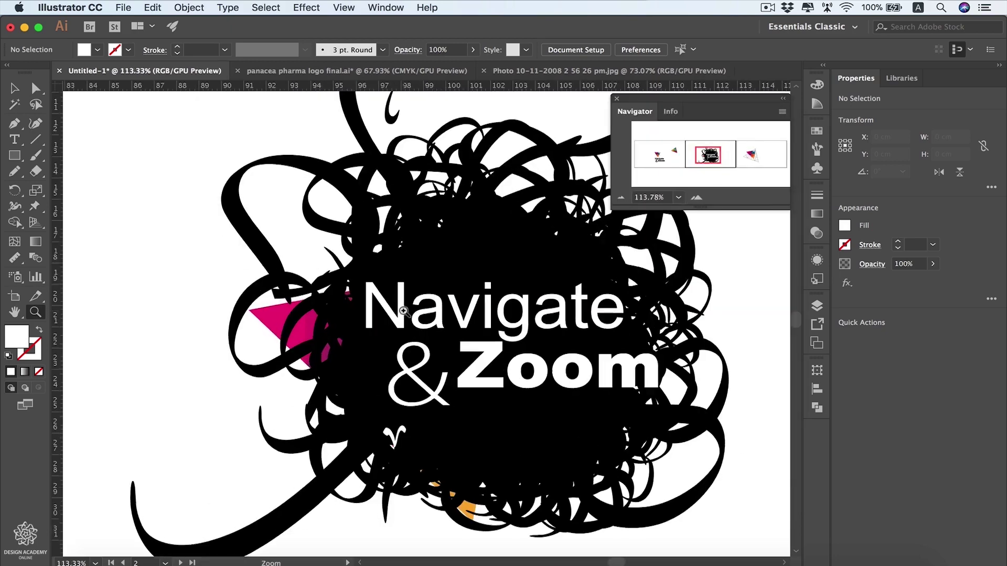
Marquee-zoom three times into a tiny patch of black strokes, zoom out once, and show the zoom presets
scroll(403, 310, down, 2)
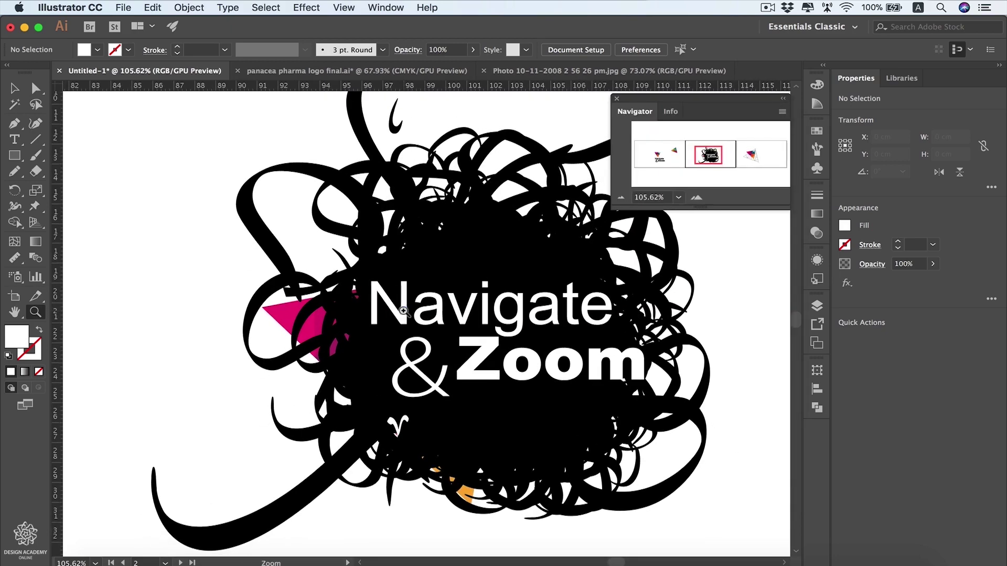
drag(546, 434, 735, 272)
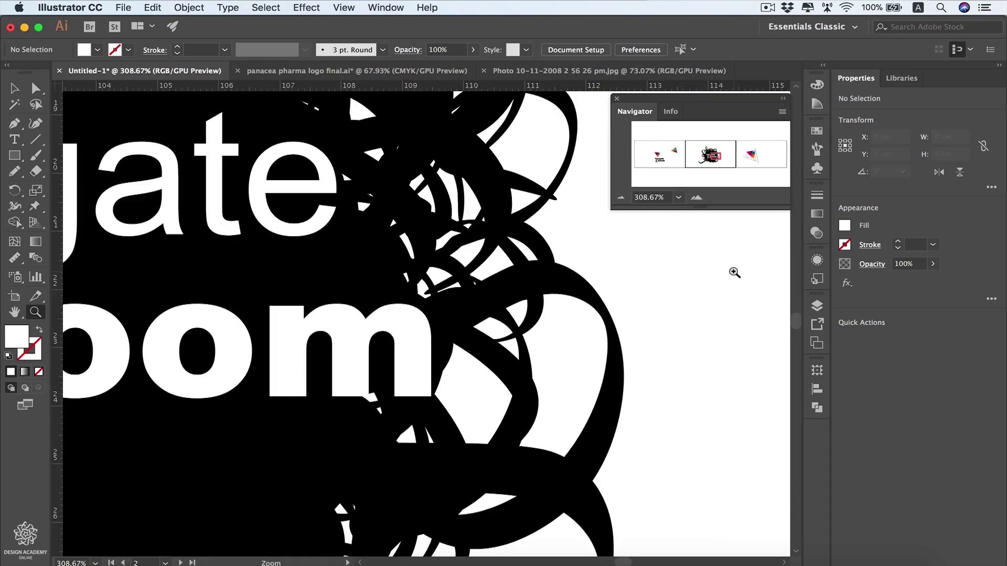
drag(581, 265, 427, 382)
drag(295, 282, 506, 381)
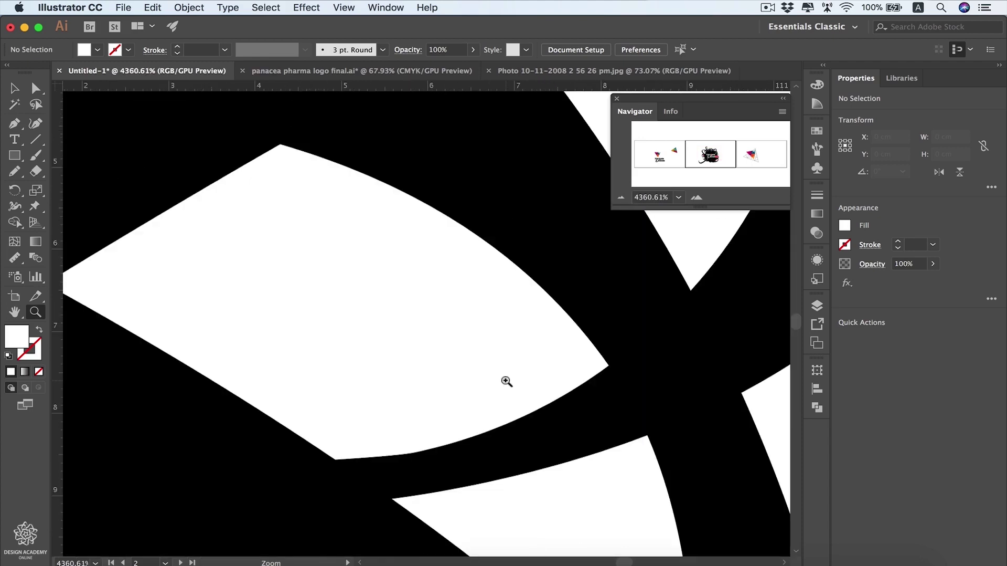
alt+click(507, 381)
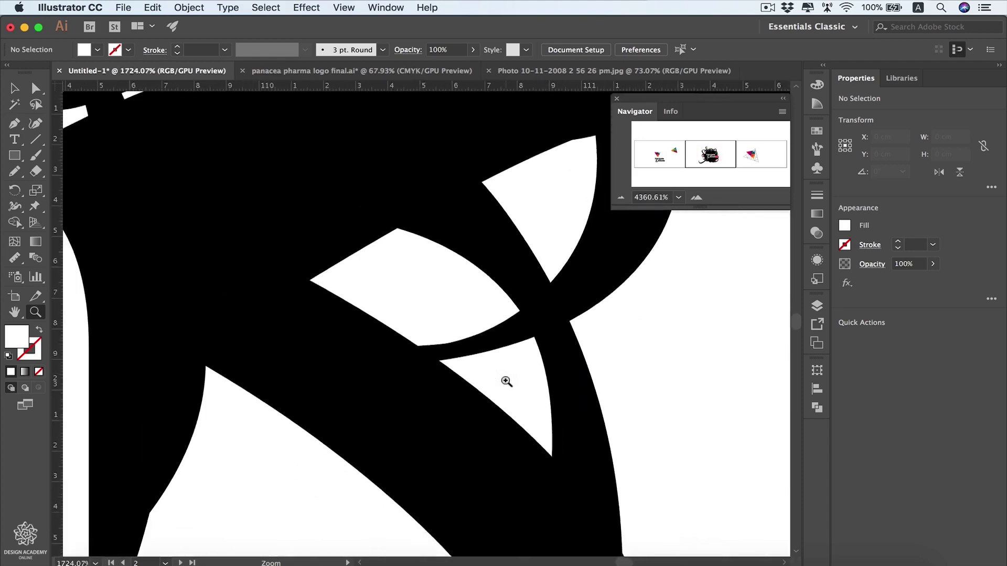
click(96, 562)
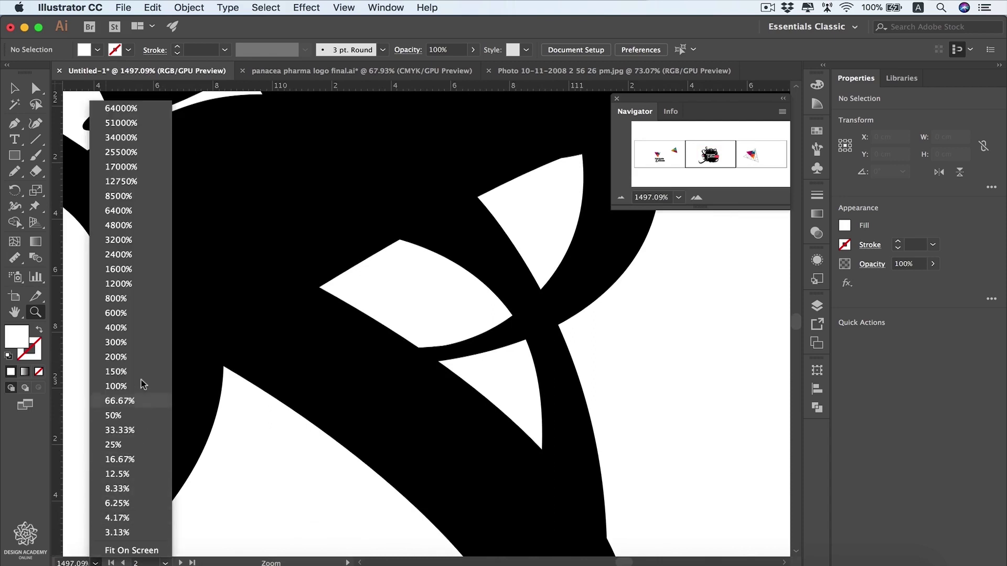
Go from 100% to Fit On Screen, zoom out past 50% to all three artboards, then scrubby-zoom back in
click(116, 386)
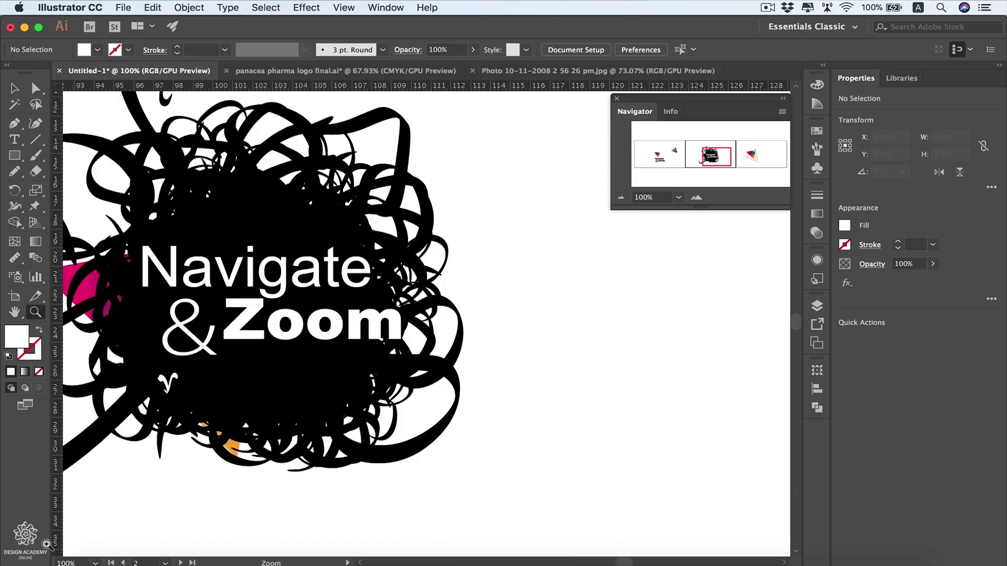
click(96, 562)
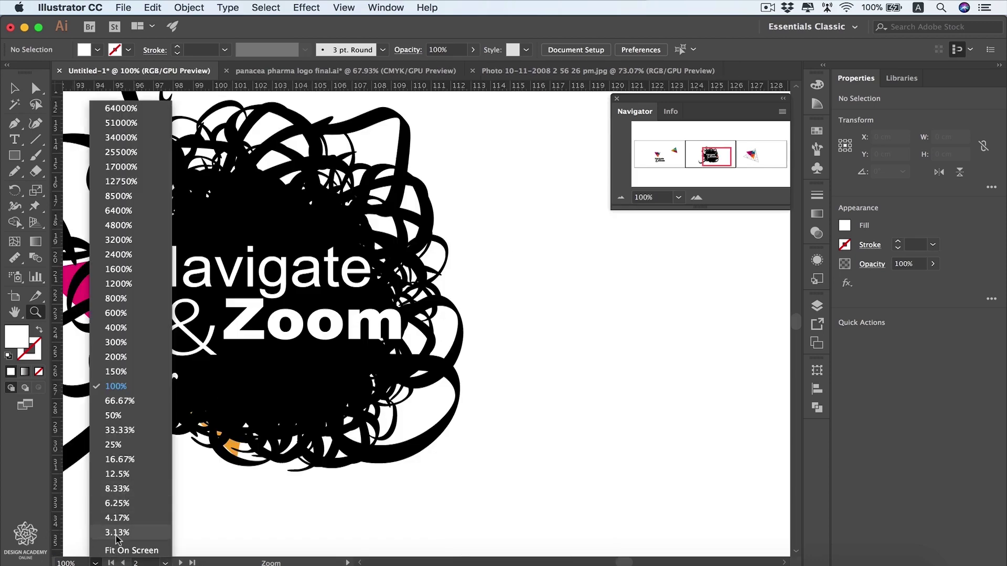
click(126, 547)
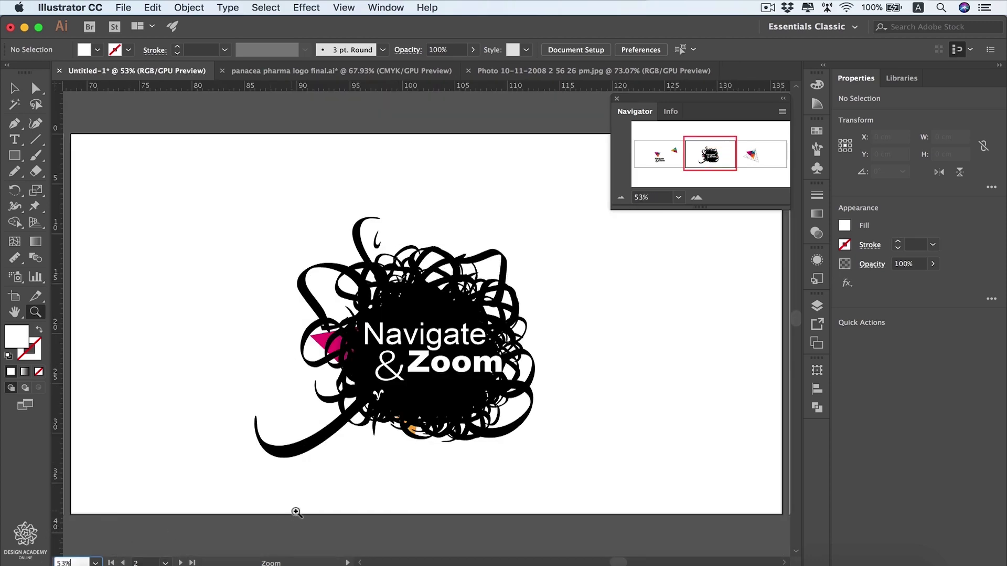
key(super+minus)
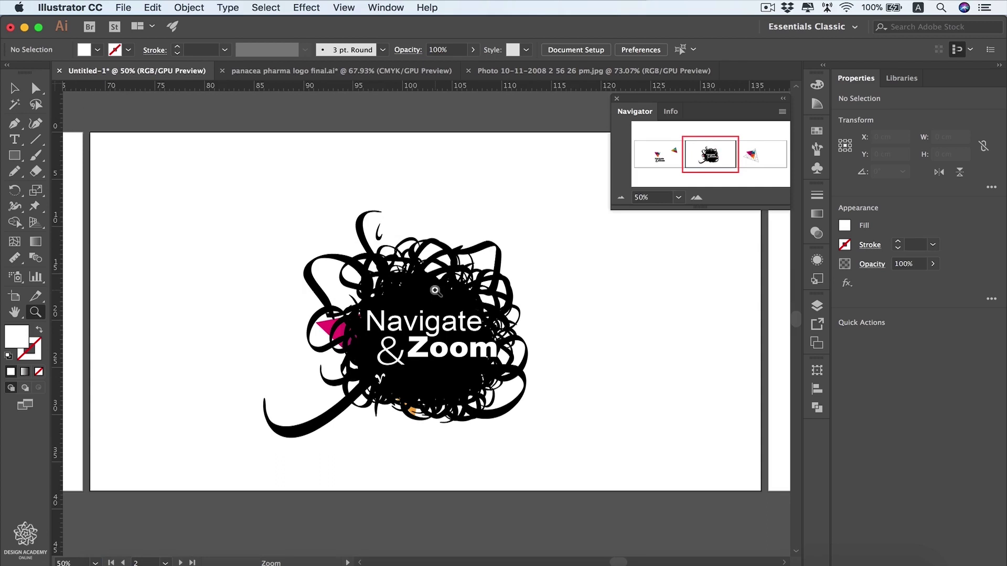
alt+click(435, 290)
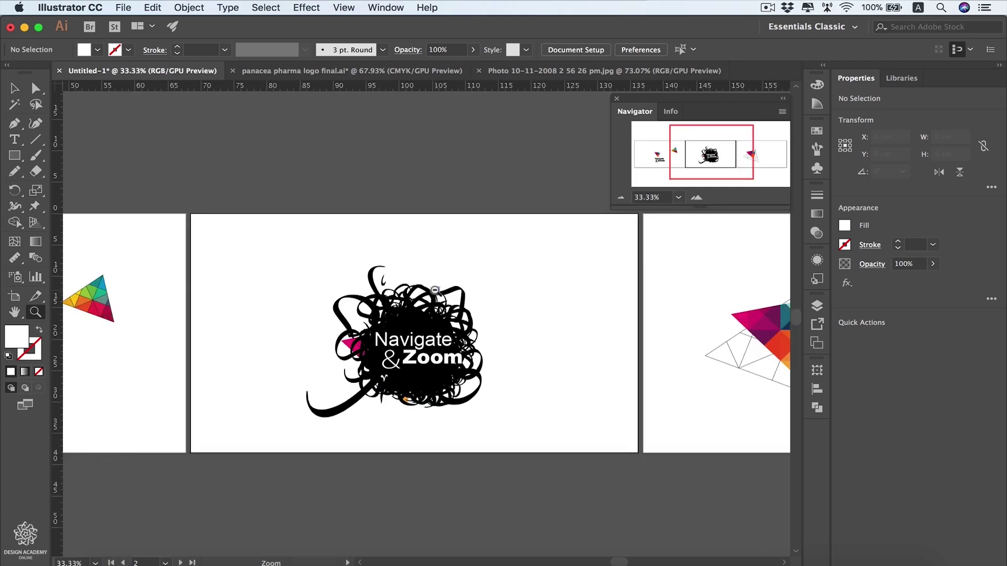
alt+click(436, 290)
alt+click(422, 326)
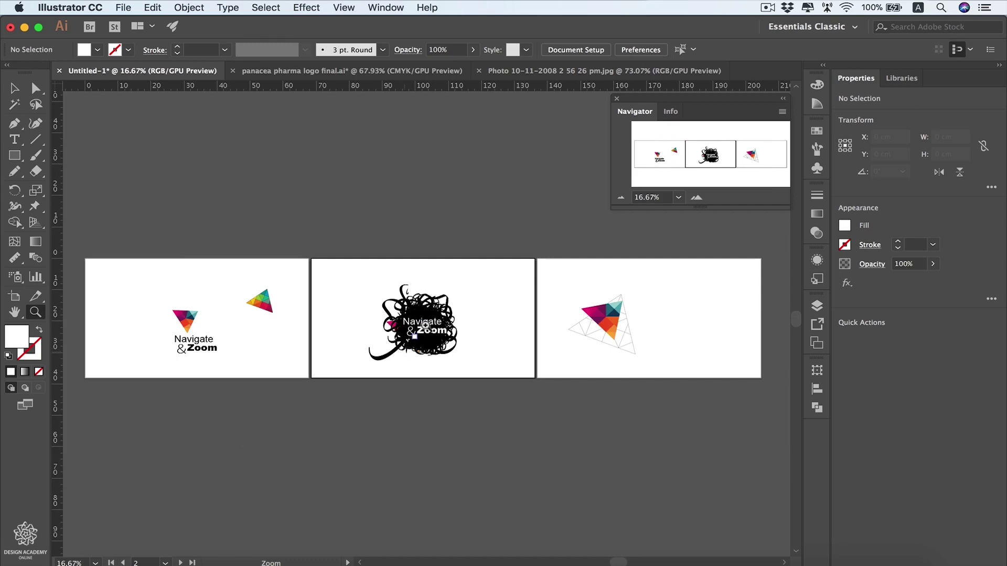
drag(429, 333, 650, 373)
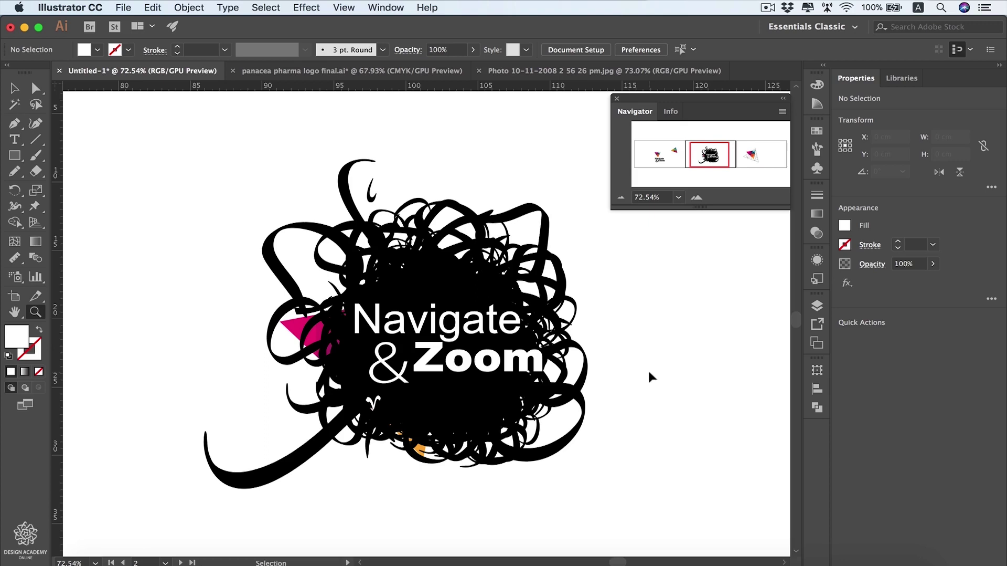
Jump to 100%, switch to the Selection tool, fit all artboards (Cmd+Alt+0), then fit artboard 2 (Cmd+0)
key(super+1)
key(v)
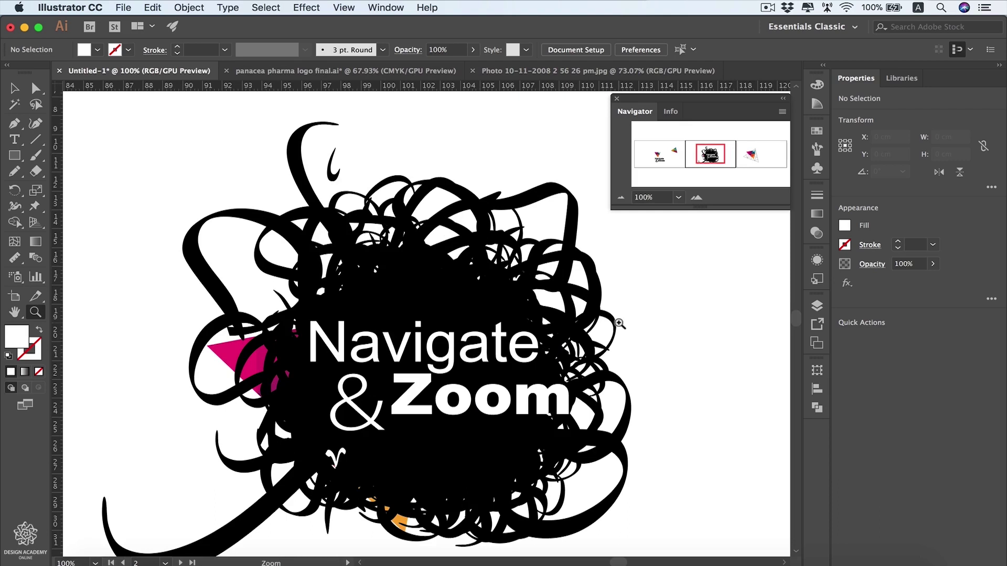
key(super)
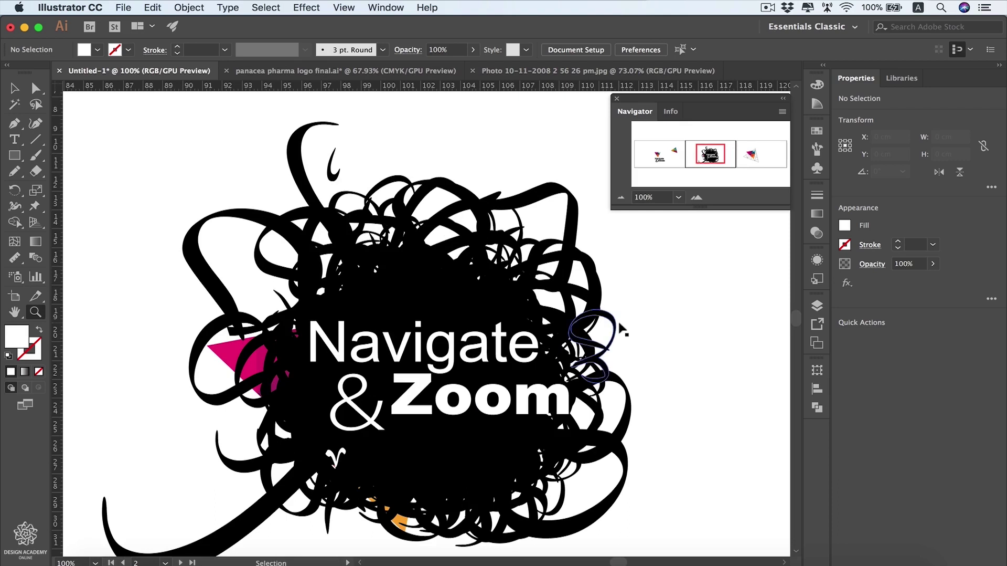
key(super+alt+0)
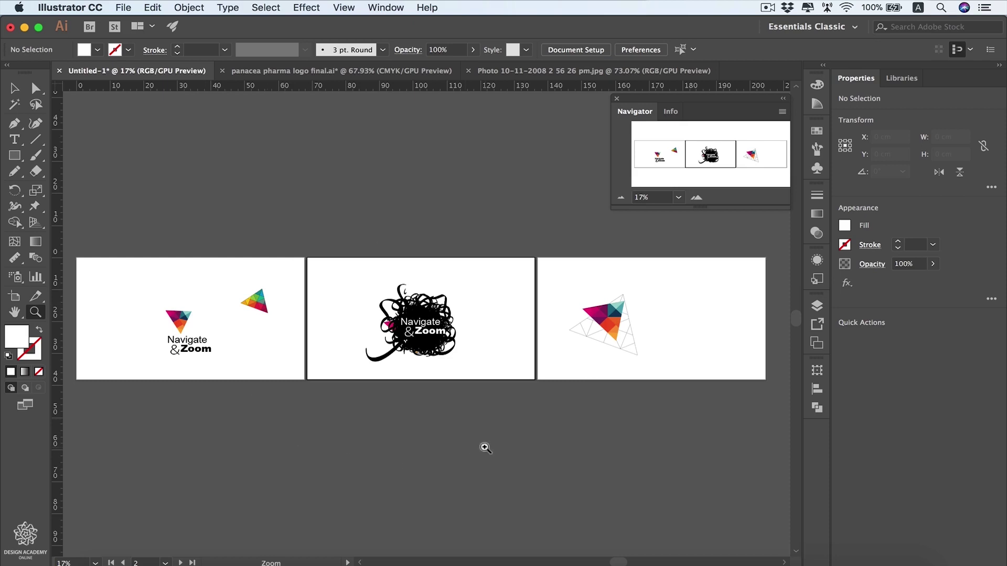
key(super+0)
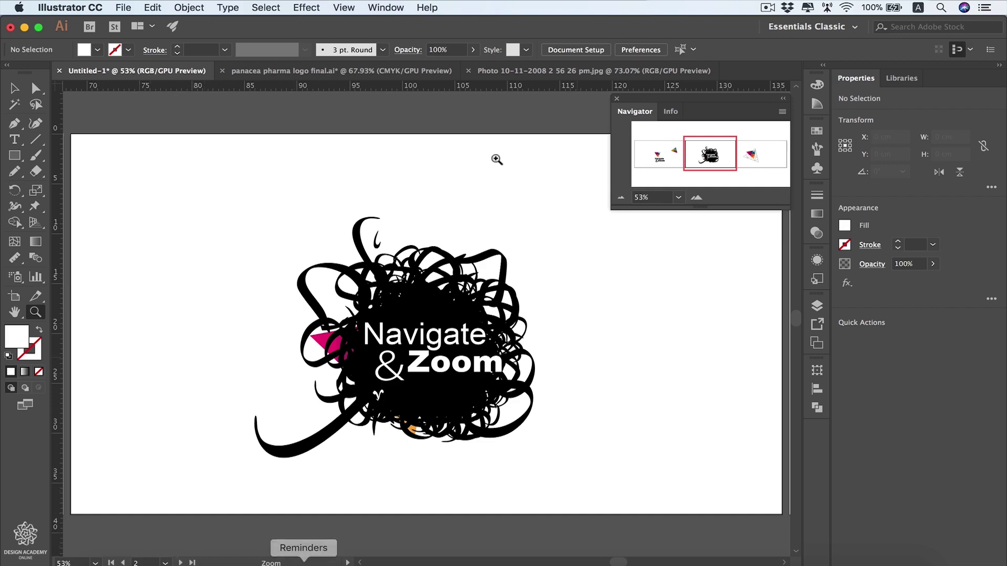
Jump to artboard 1, then 3, then back to 2 from the status-bar artboard list, and show the Asset Export panel
click(165, 562)
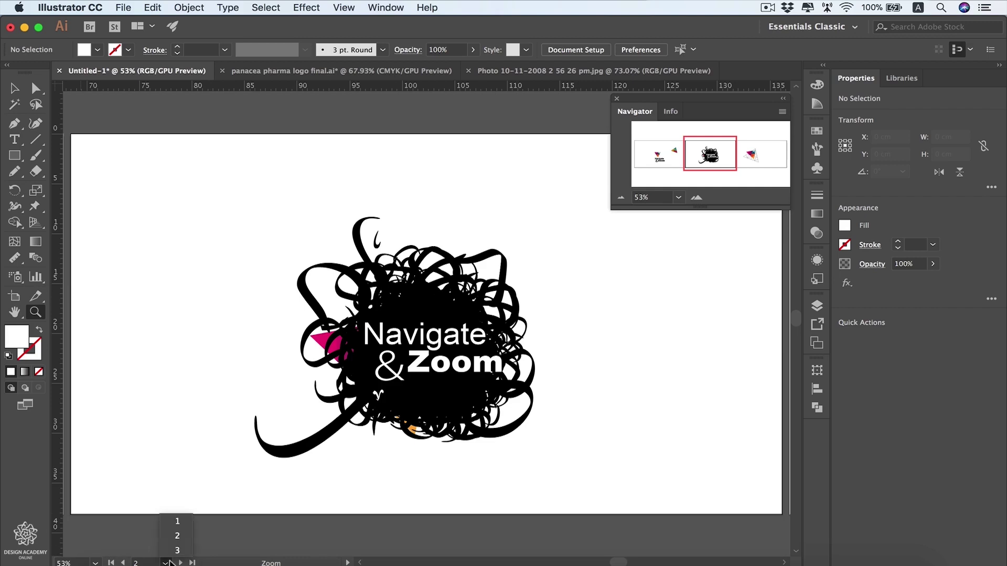
click(179, 522)
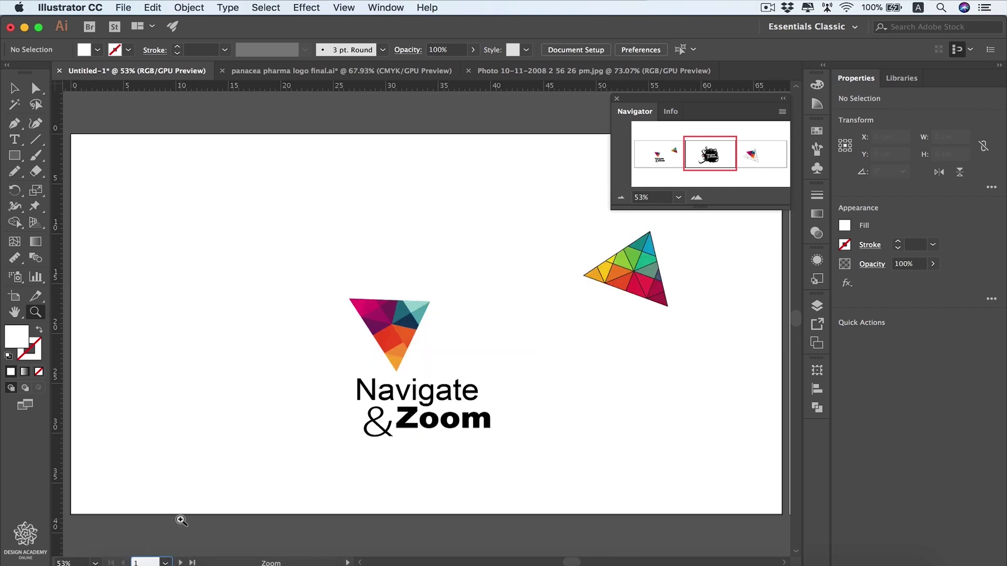
click(166, 562)
click(178, 547)
click(166, 562)
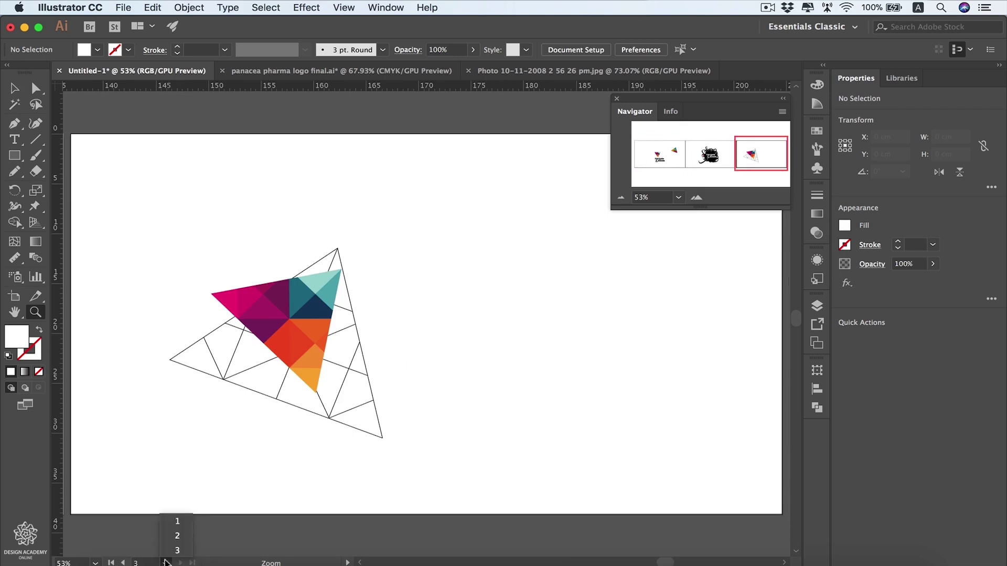
click(173, 535)
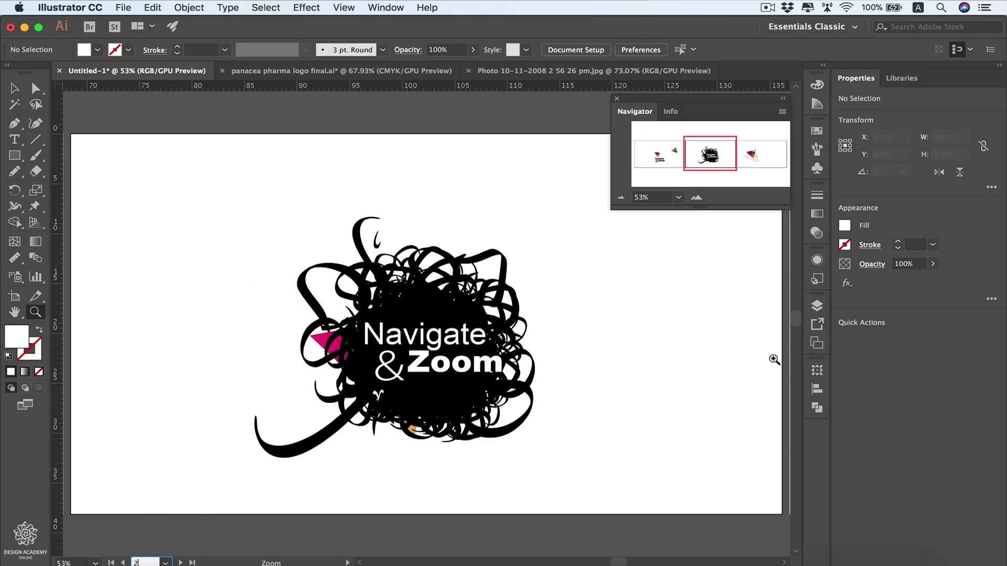
click(814, 328)
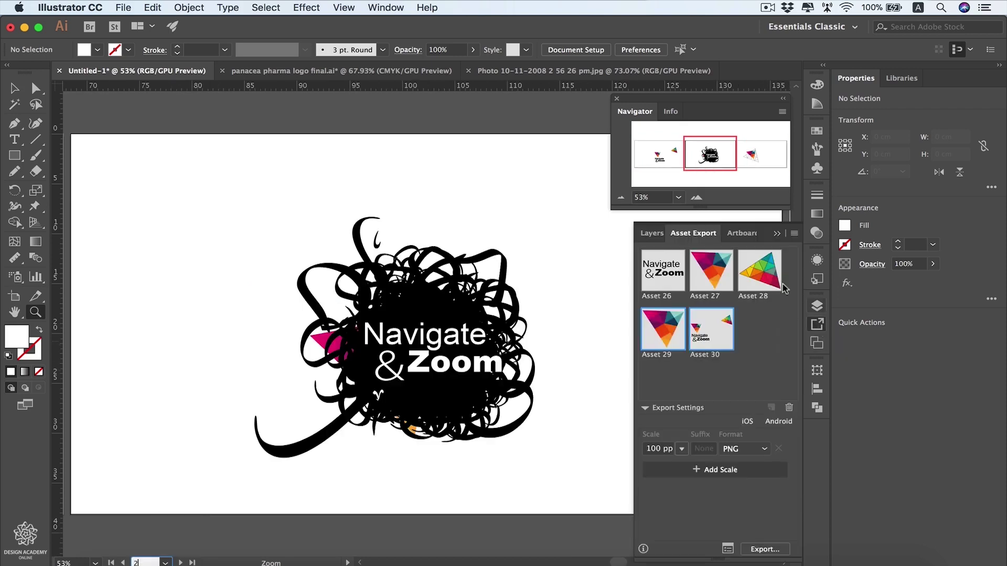
In the Artboards panel, jump to Artboard 1, Artboard 3, then Artboard 2, and collapse the panel group
click(736, 234)
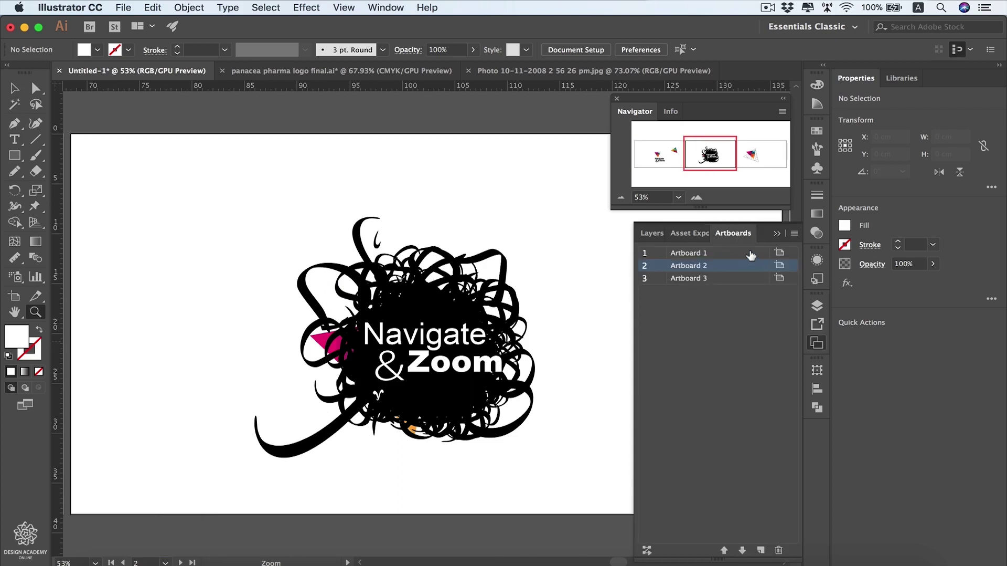
double_click(751, 254)
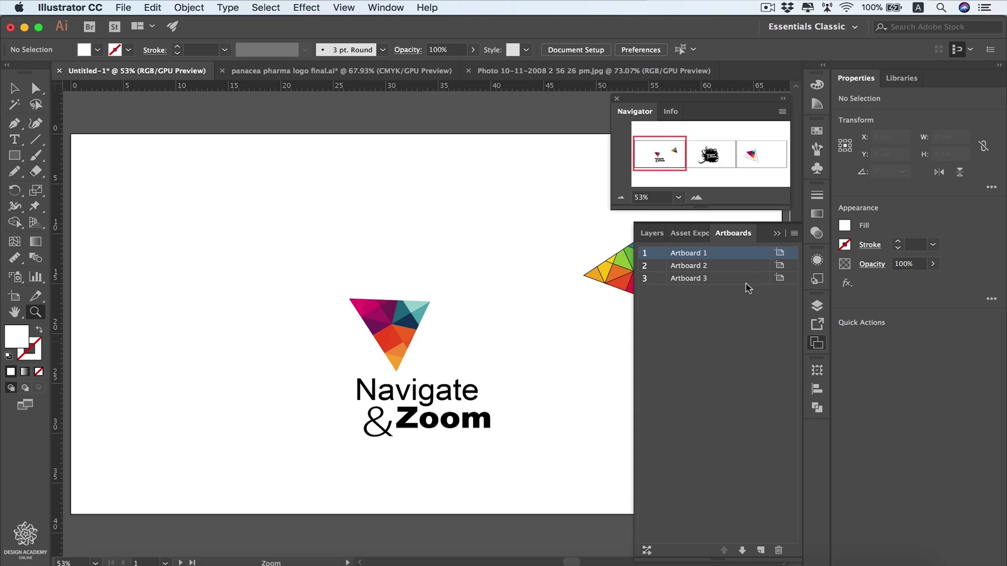
double_click(751, 282)
double_click(732, 267)
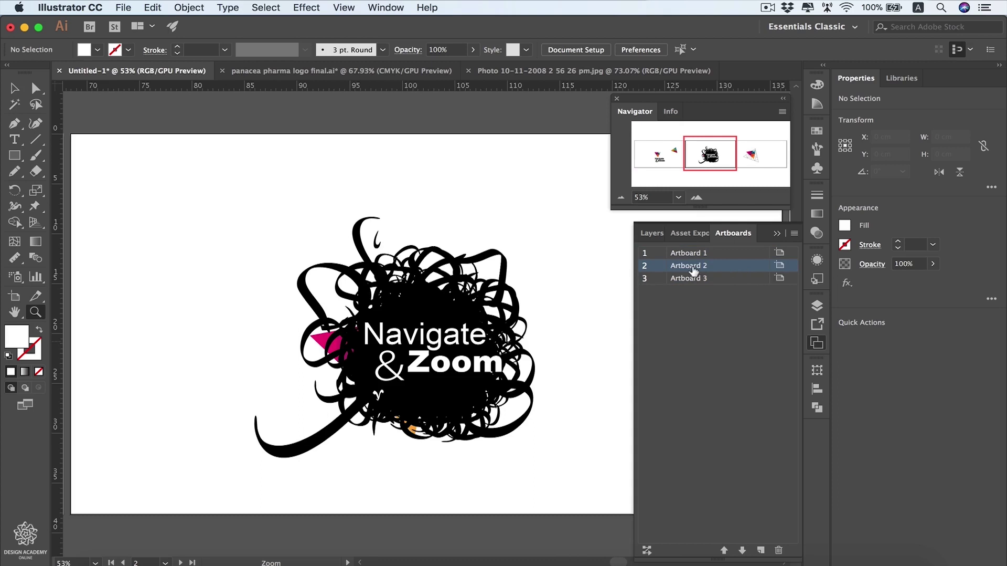
click(777, 232)
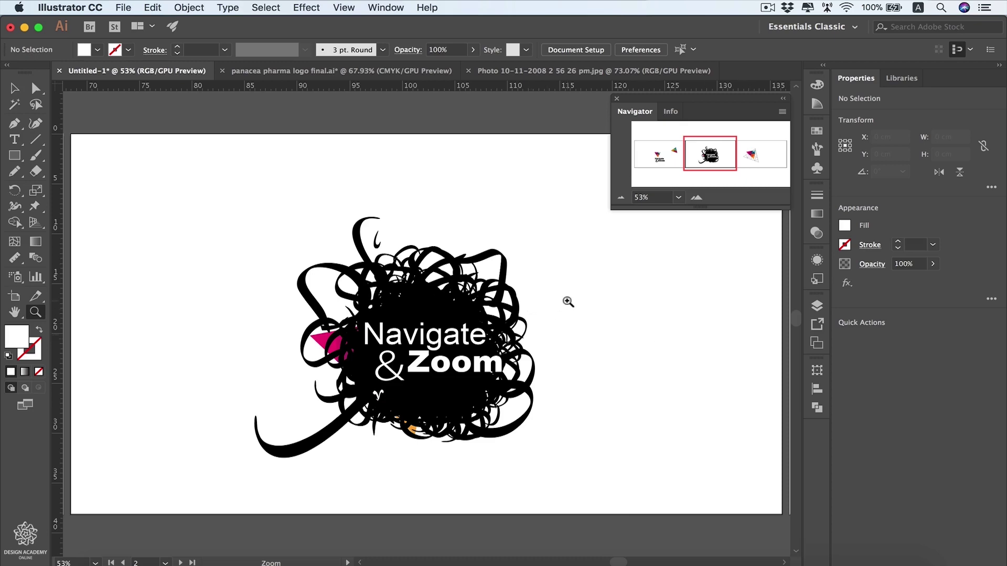
Zoom in on the scribble's upper edge and save it as a new view named 'calli zoom'
drag(569, 299, 353, 292)
scroll(356, 296, up, 10)
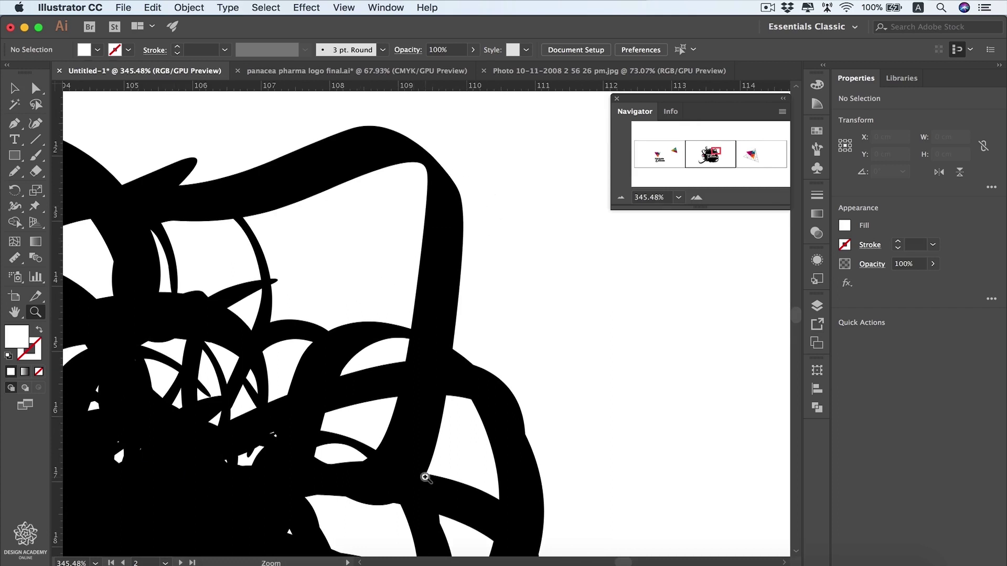
click(344, 8)
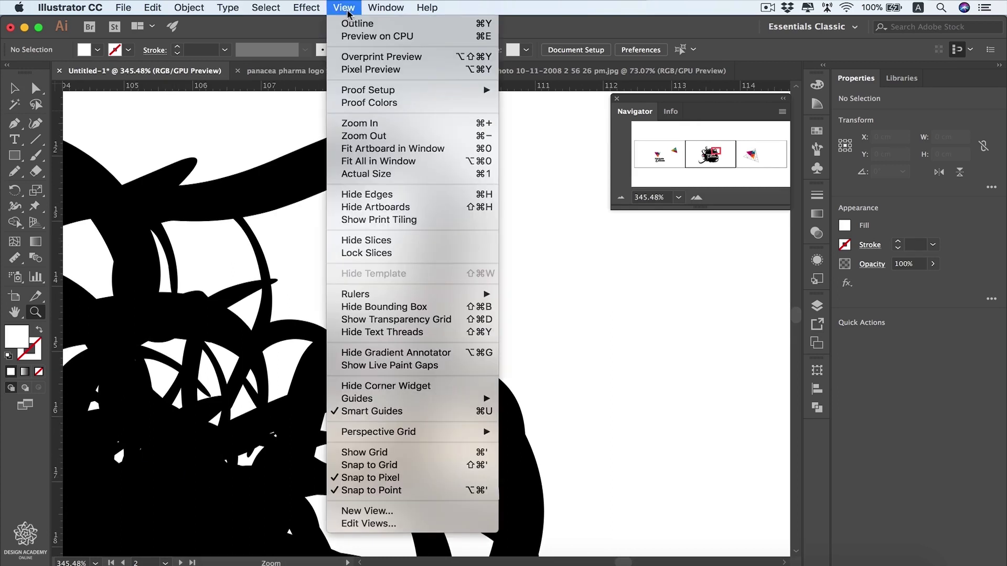
click(459, 510)
text(calli zoom)
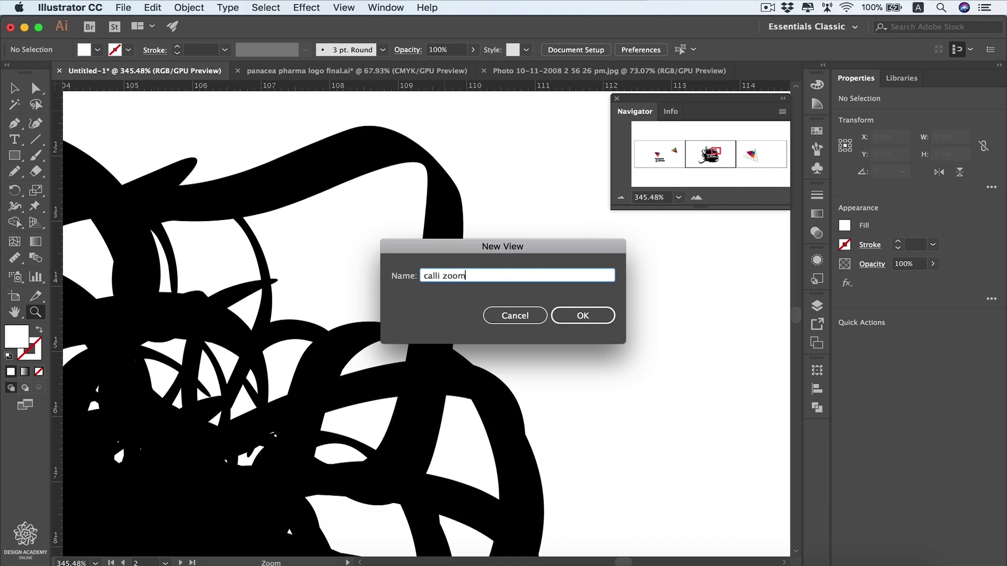
key(Return)
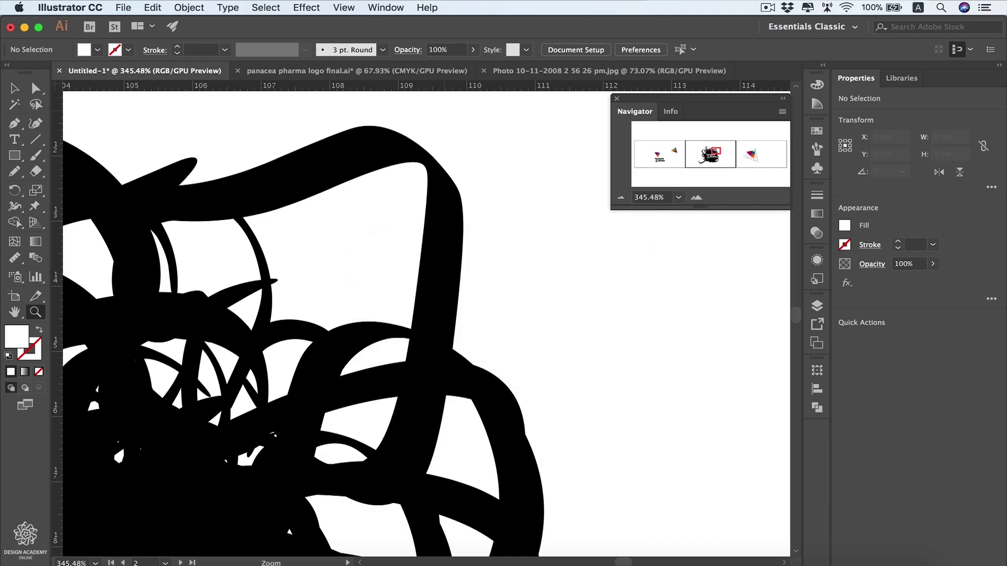
Fit the artboard in the window, then drag-zoom onto the scribble's lower area
key(super+0)
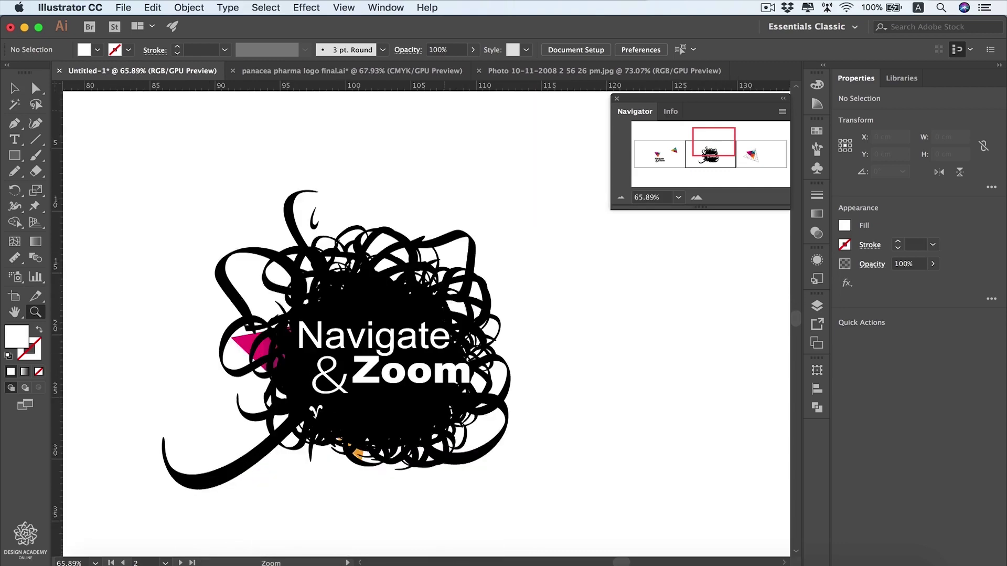
scroll(641, 438, down, 3)
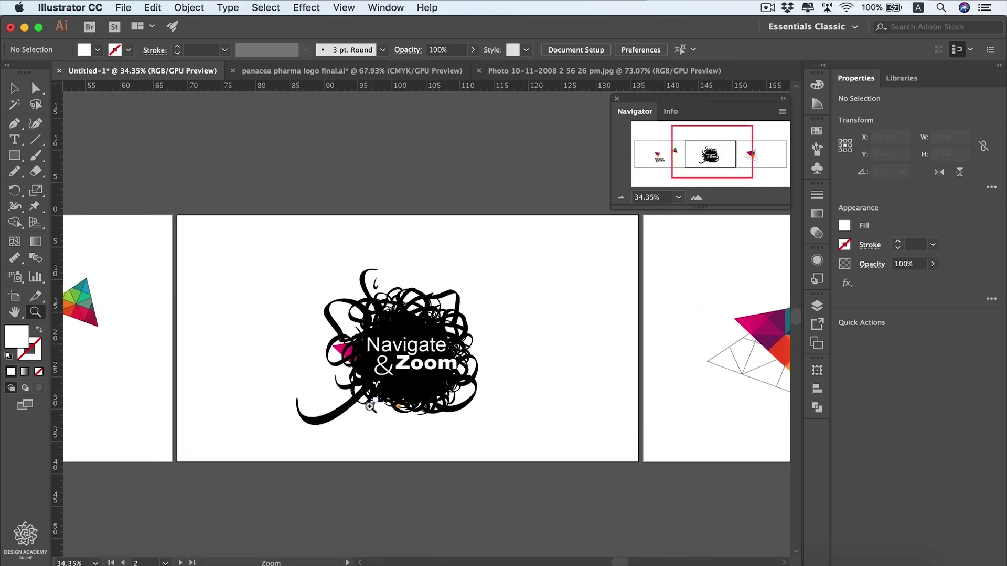
drag(365, 420, 438, 368)
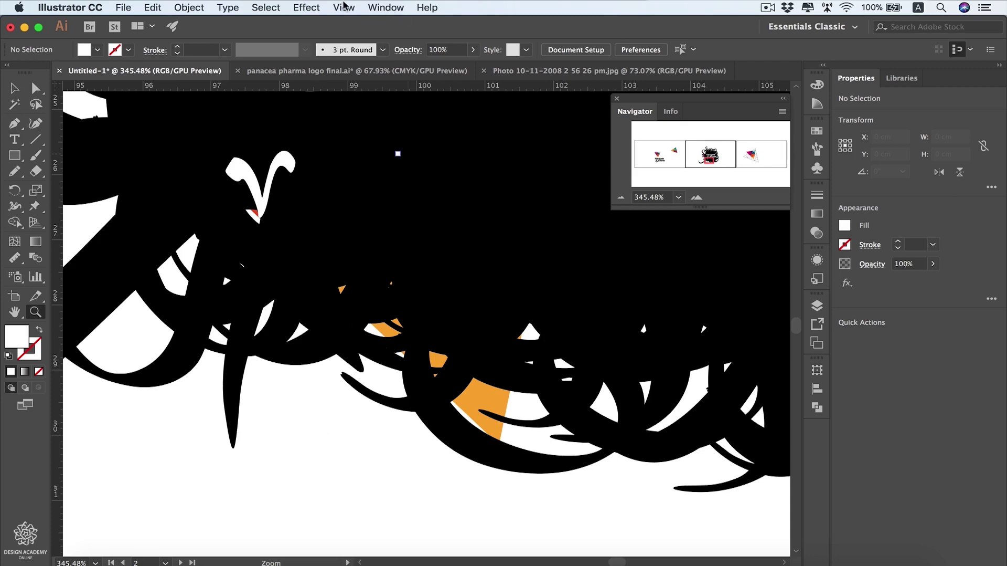
Jump to the saved 'calli zoom' view, then delete 'calli zoom' through View > Edit Views
click(344, 7)
click(389, 543)
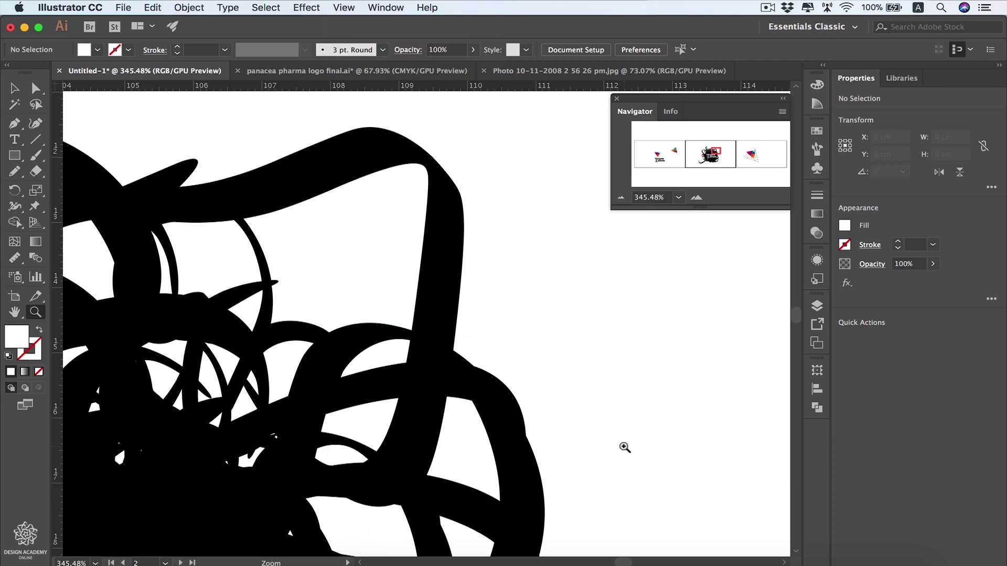
click(344, 7)
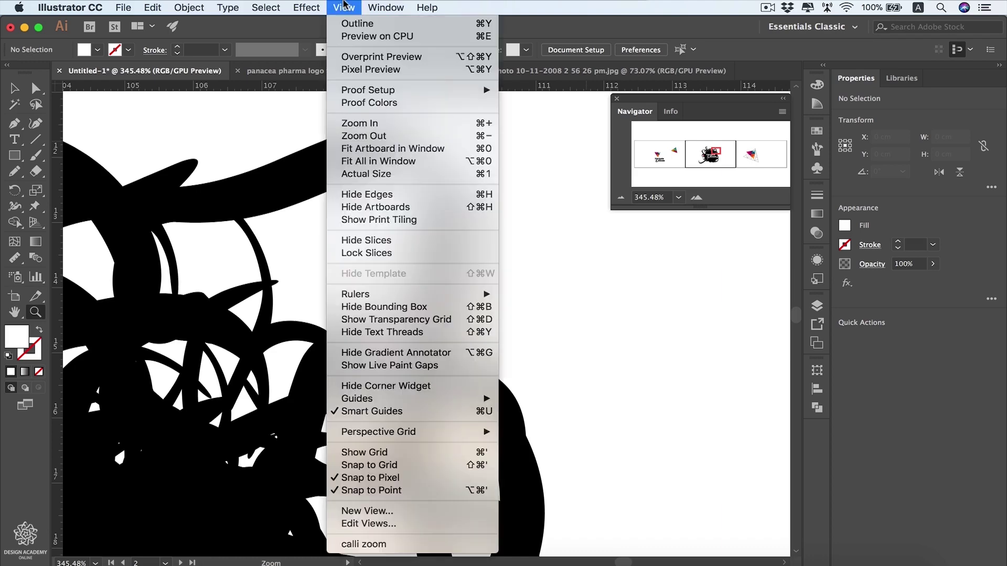
click(392, 523)
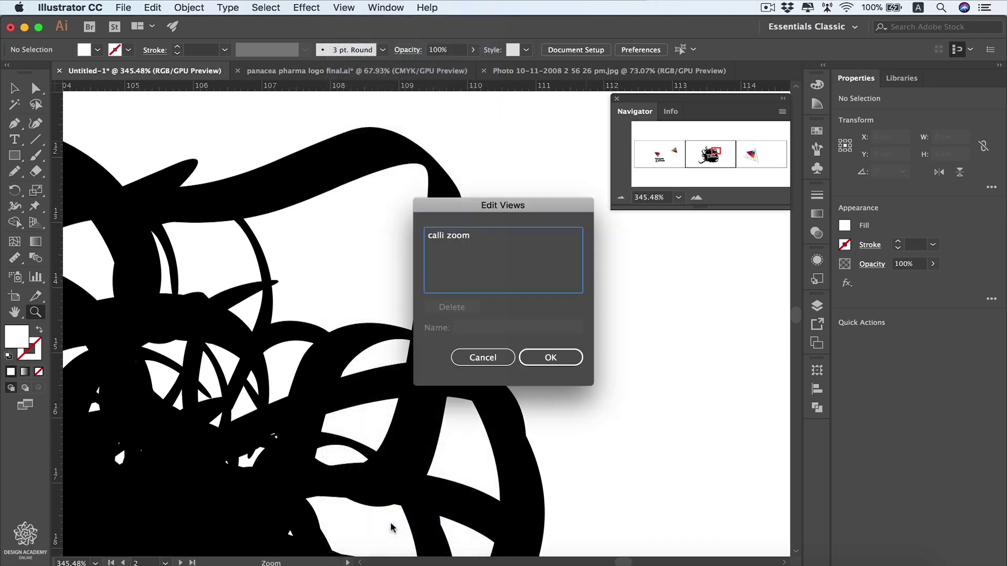
click(452, 236)
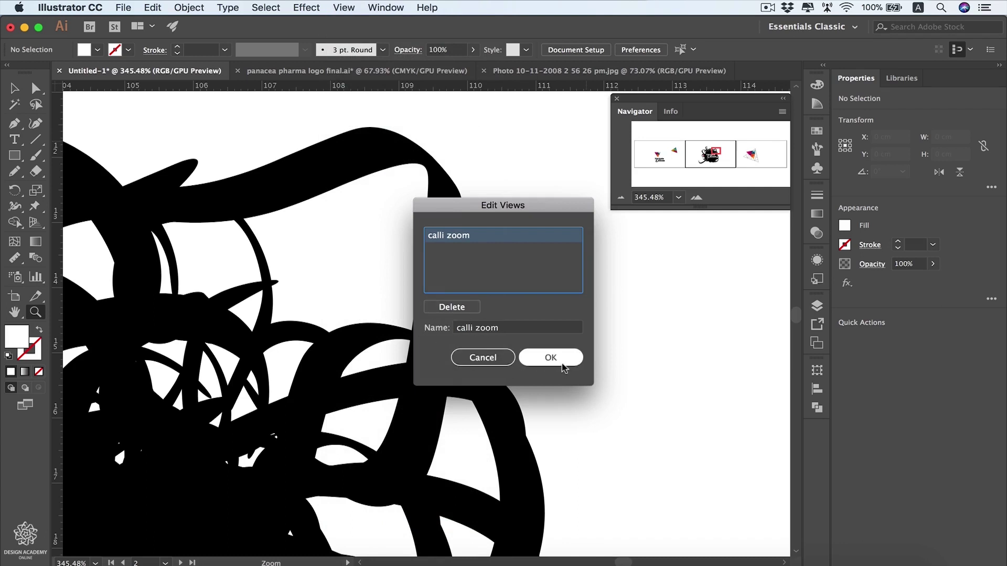
click(466, 306)
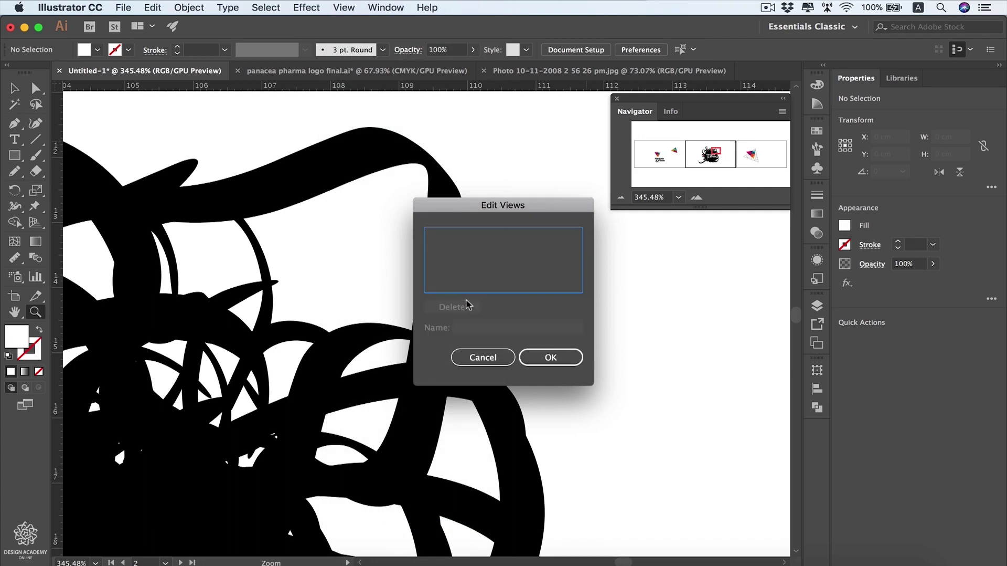
click(551, 357)
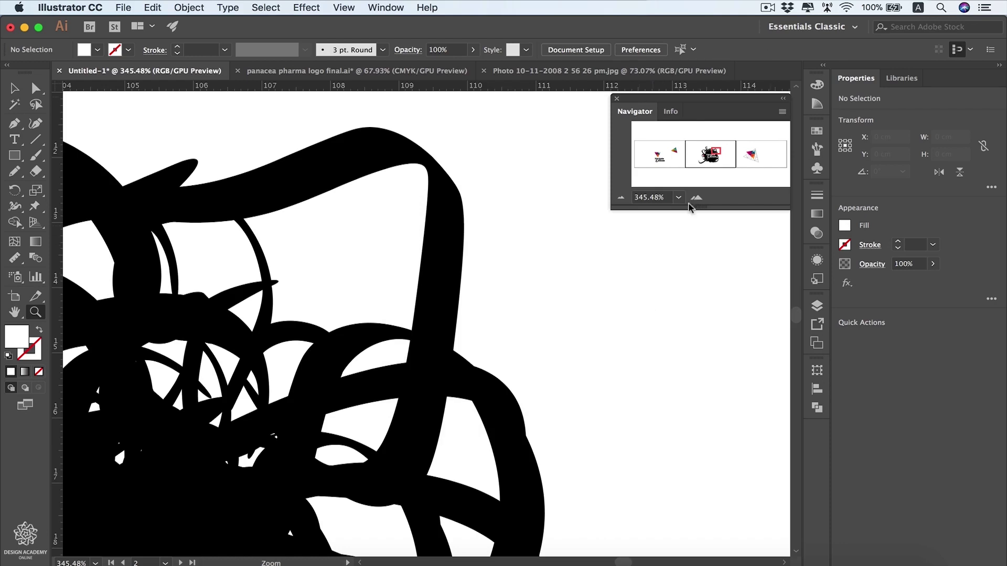
Open the Navigator panel and use its proxy preview to jump to the pink triangle and lower scribble
click(388, 8)
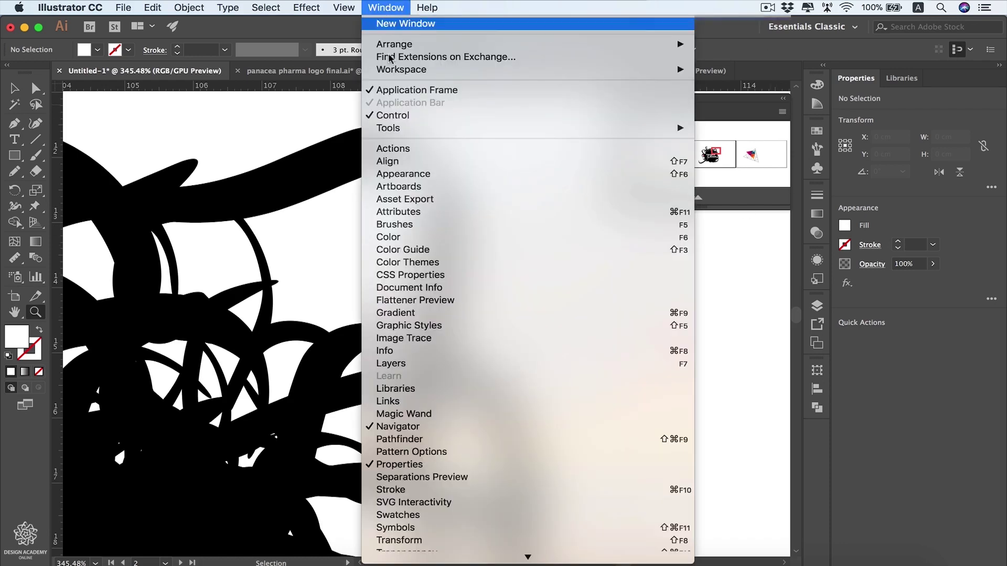
click(725, 334)
click(718, 161)
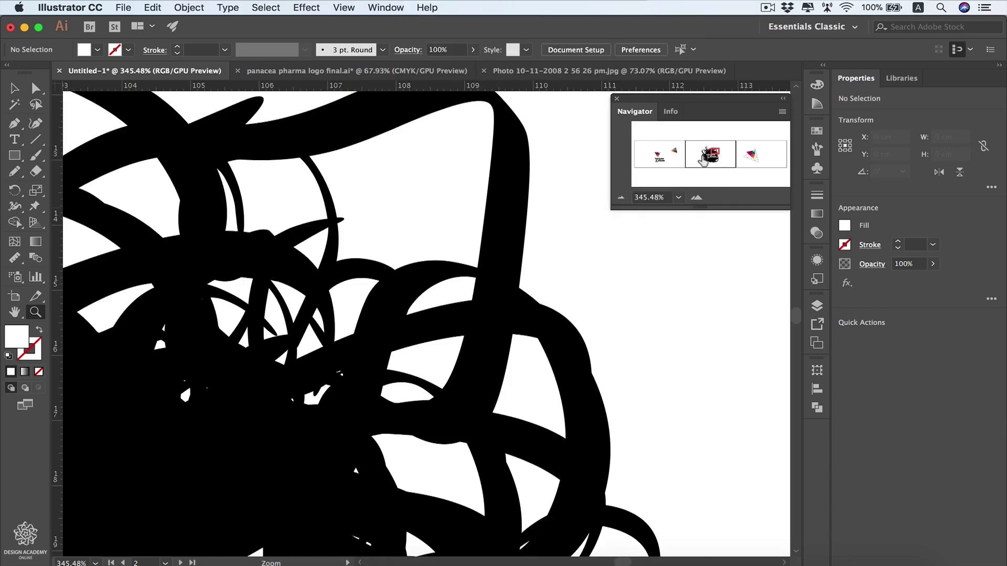
click(704, 161)
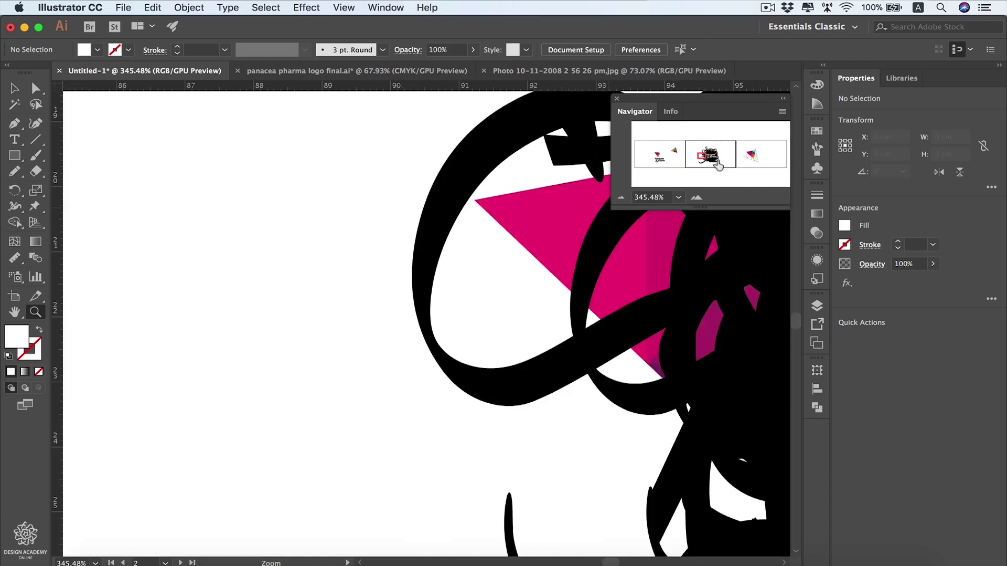
click(716, 156)
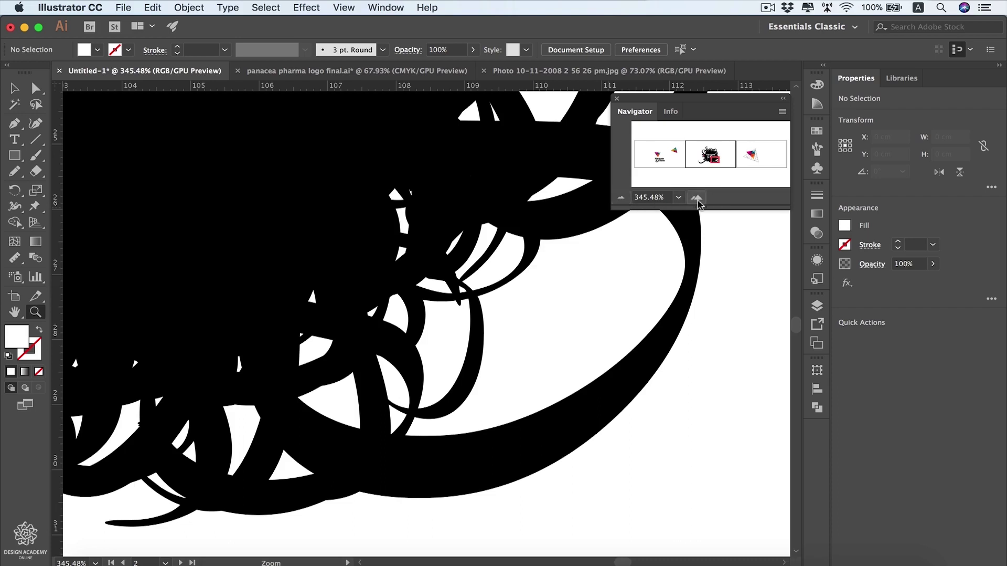
Zoom out to 100% from the Navigator, preview artboards 1 and 3, then fit artboard 2 (Cmd+0)
click(620, 198)
click(620, 198)
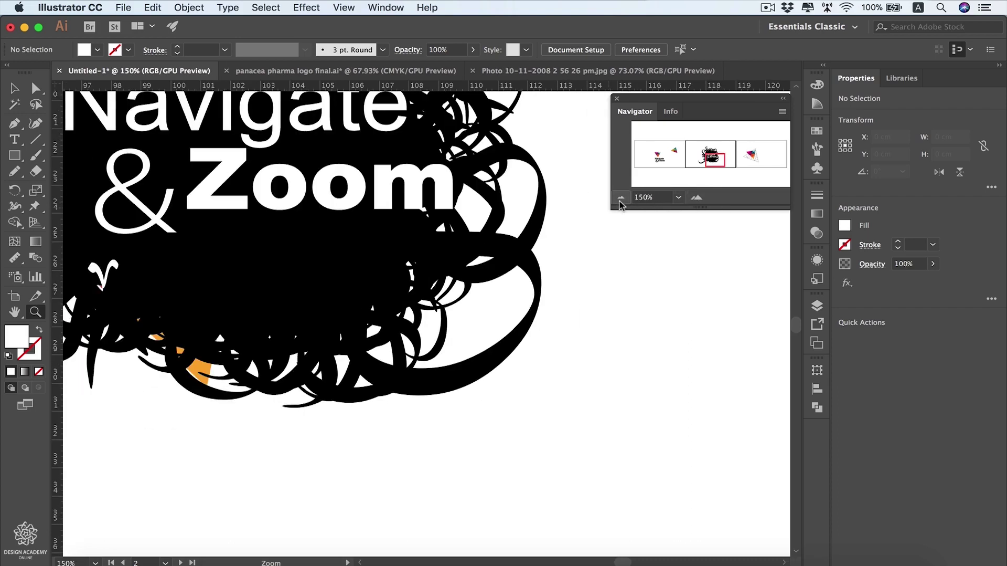
click(621, 198)
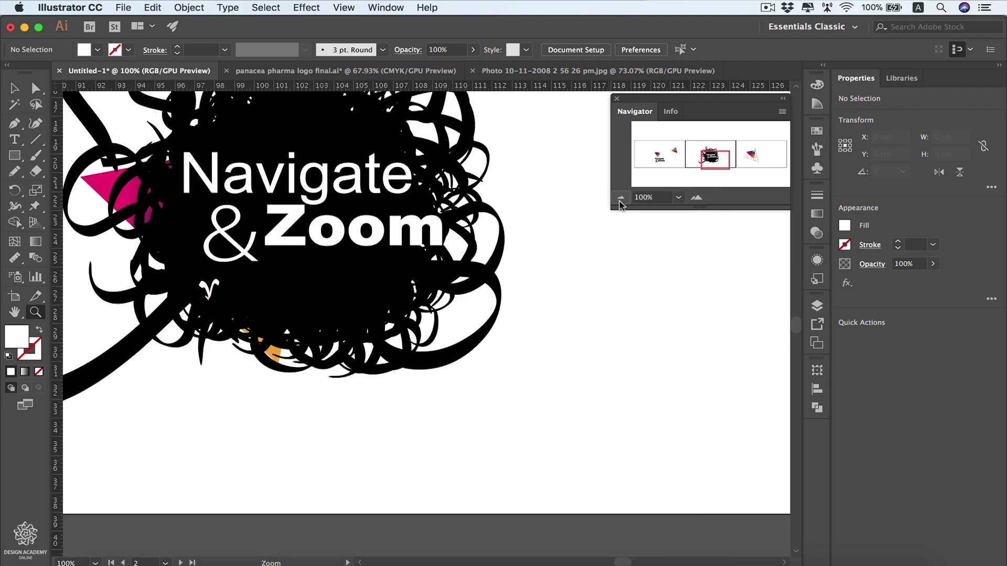
click(678, 196)
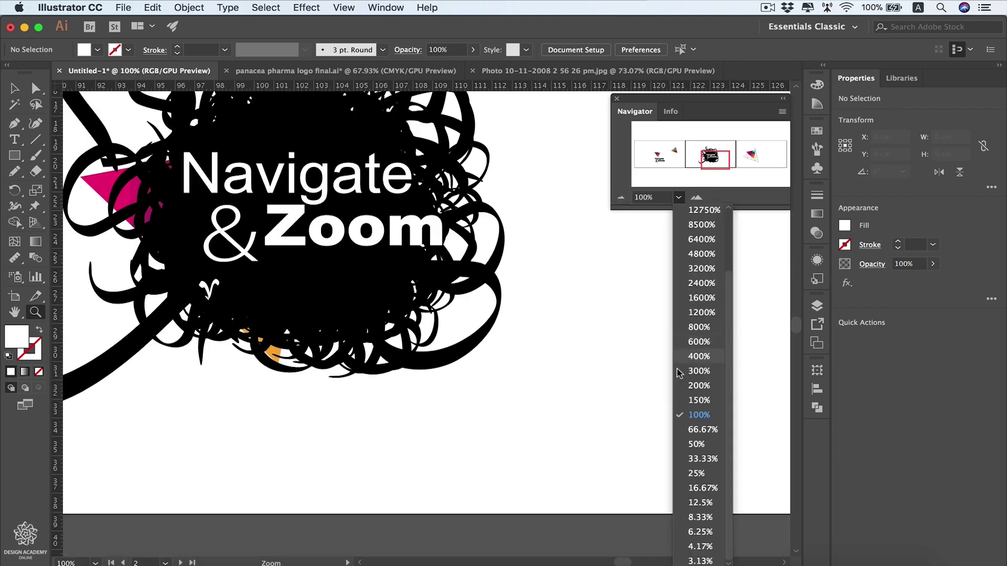
click(724, 418)
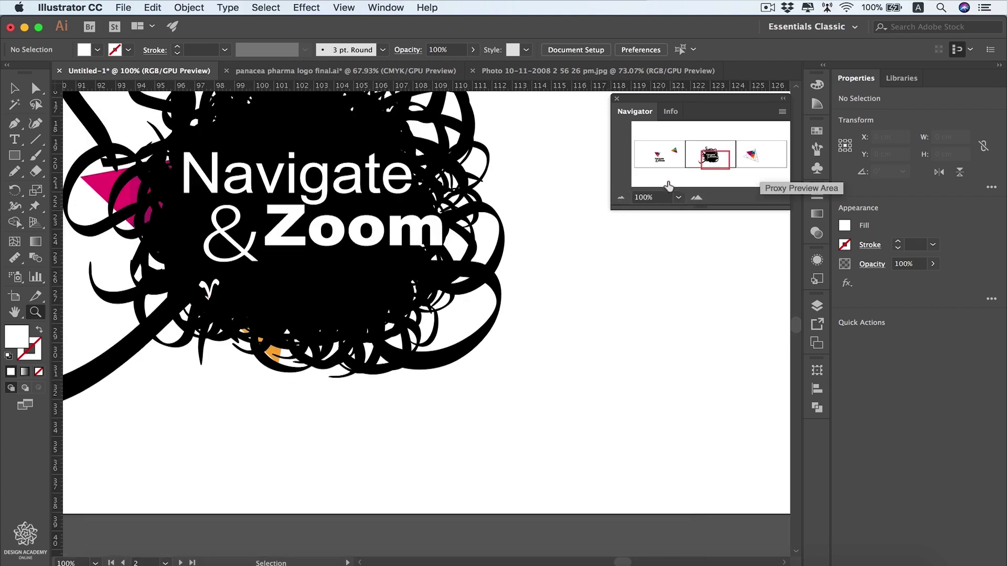
click(667, 156)
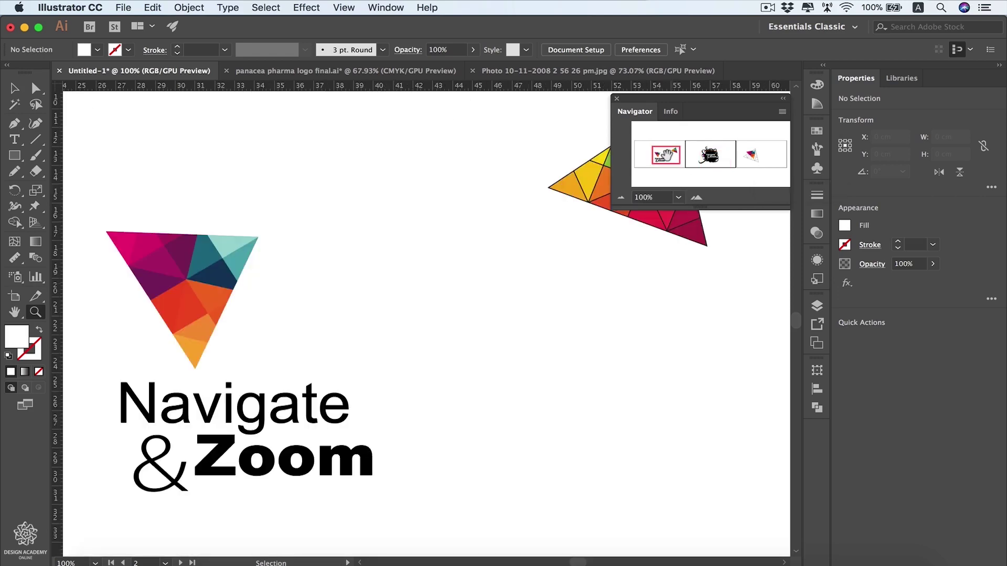
click(748, 156)
key(super+0)
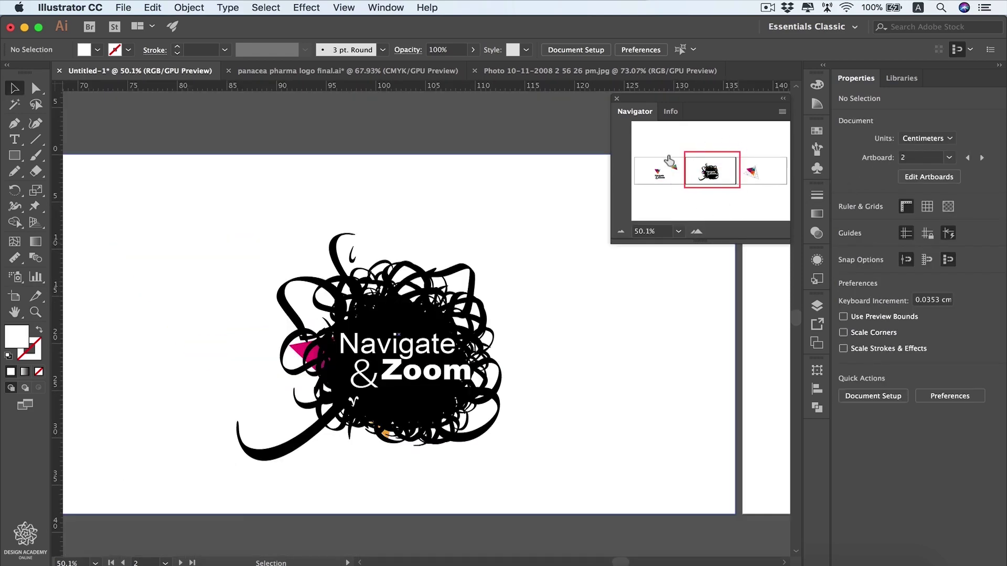
click(782, 112)
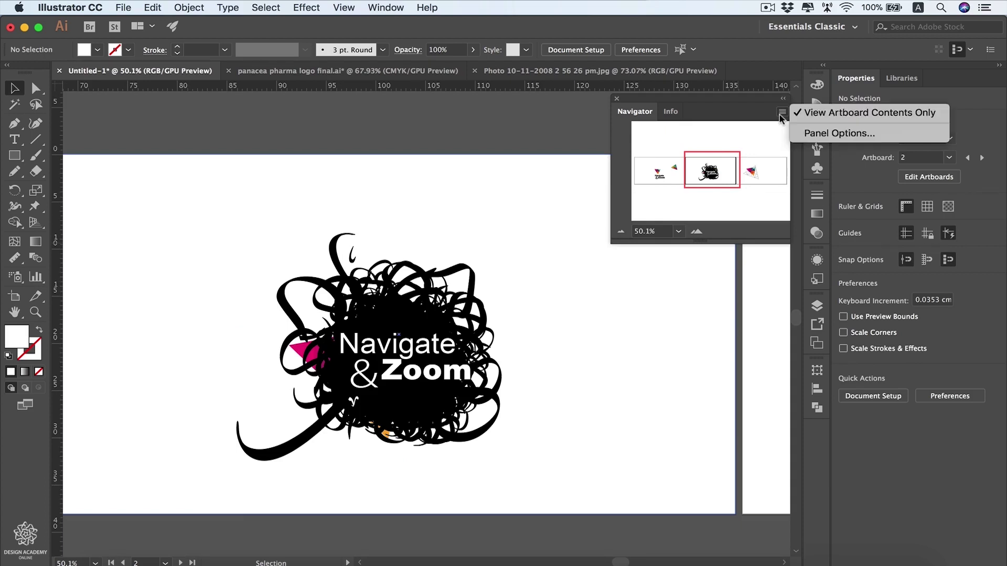
click(810, 133)
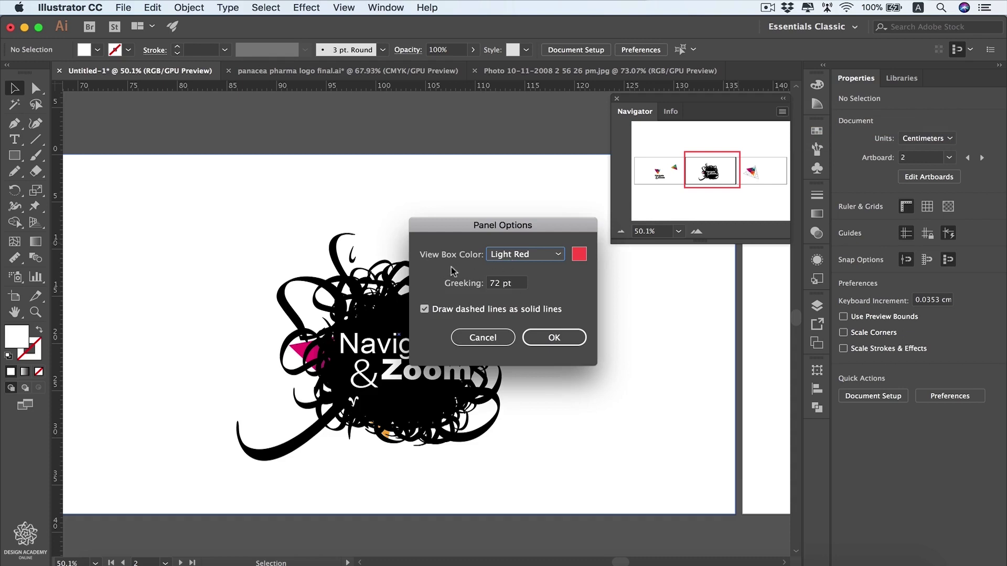
click(555, 256)
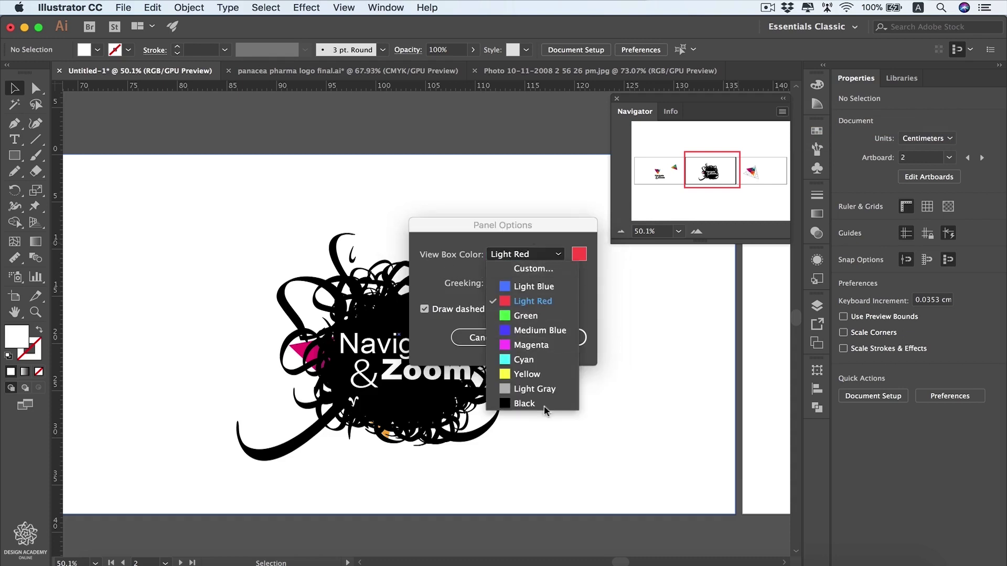
click(446, 347)
click(475, 337)
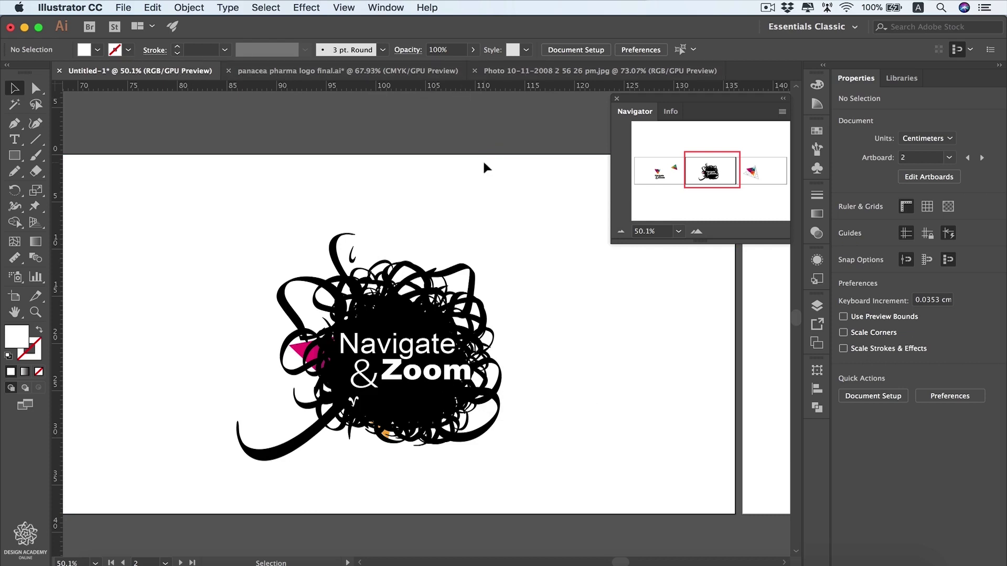
Close the Navigator panel and tile the three open documents with Window > Arrange > Tile
click(617, 99)
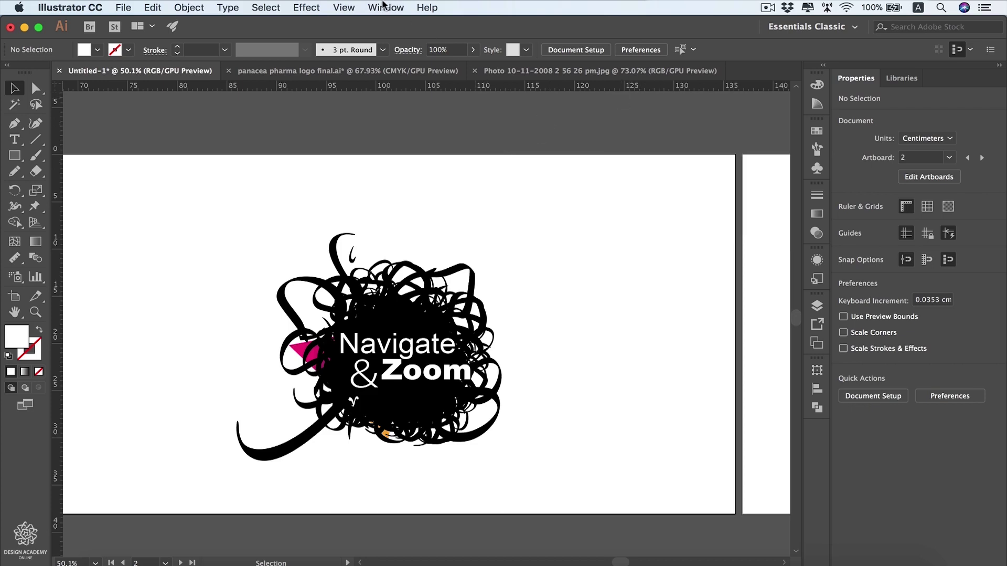
click(385, 7)
mouse_move(674, 44)
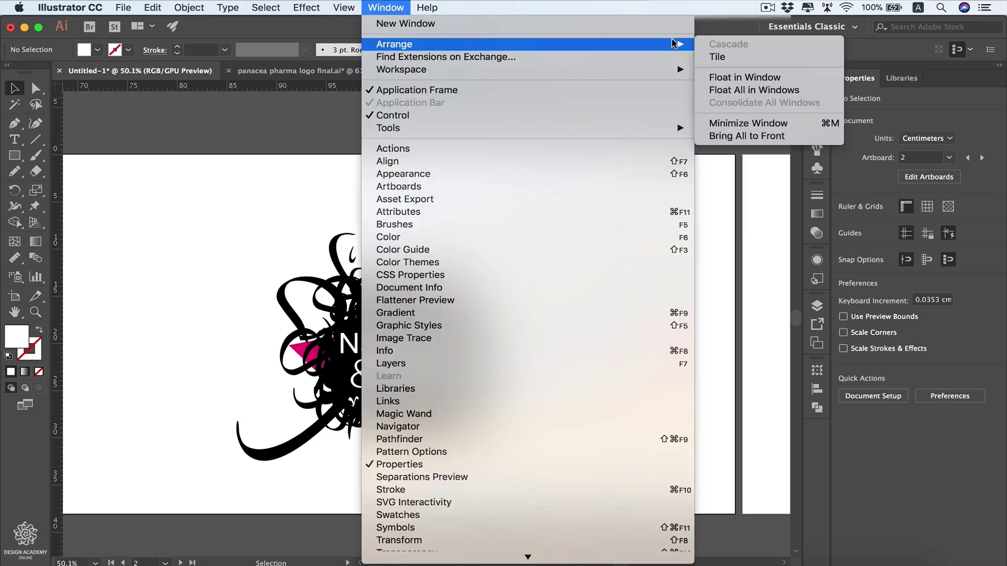
click(717, 57)
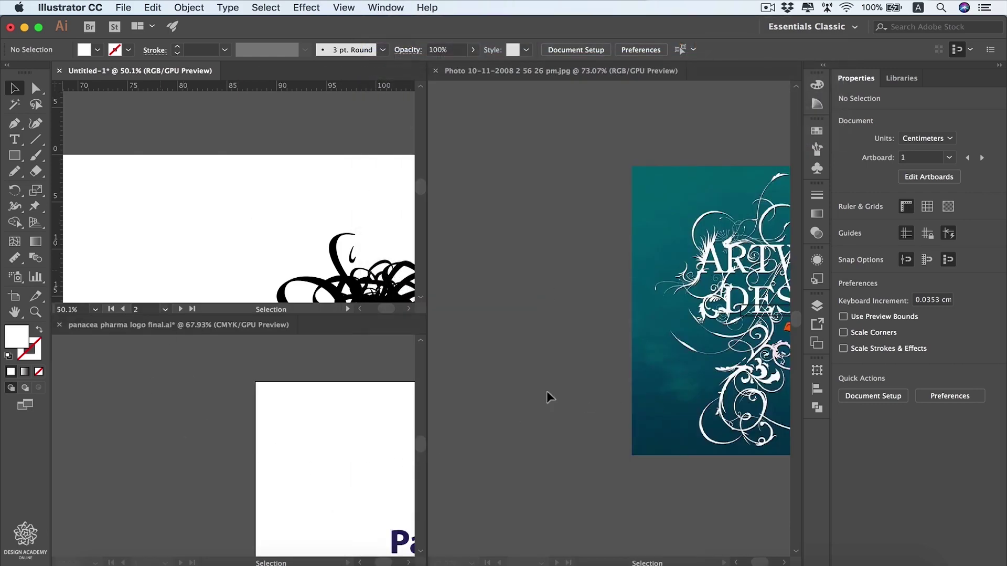
Scroll the tiled windows so each document's artwork is in view
scroll(338, 293, down, 8)
scroll(339, 293, right, 5)
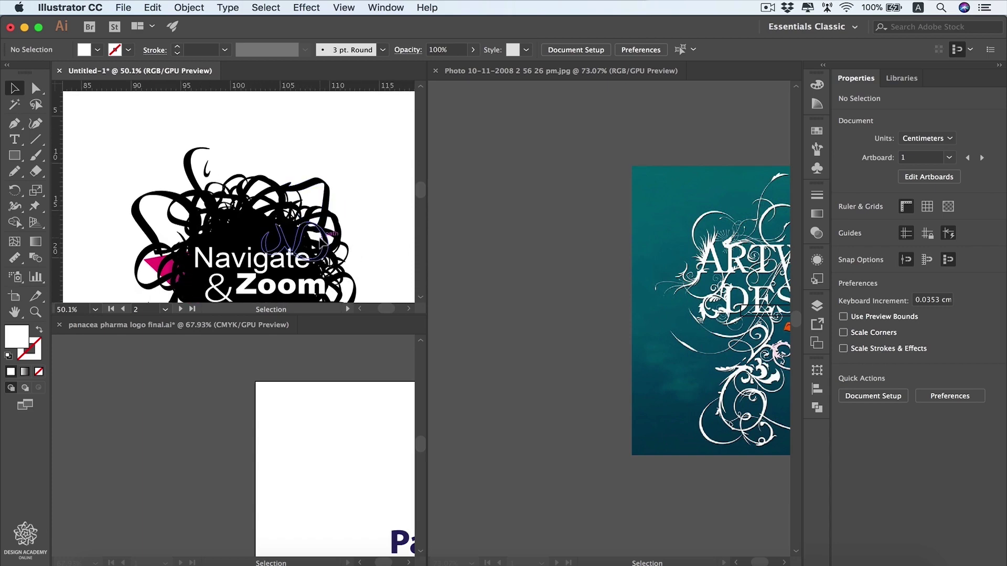
scroll(320, 239, up, 3)
scroll(315, 470, right, 10)
scroll(319, 471, down, 2)
scroll(319, 471, left, 4)
scroll(319, 470, up, 1)
scroll(614, 388, down, 5)
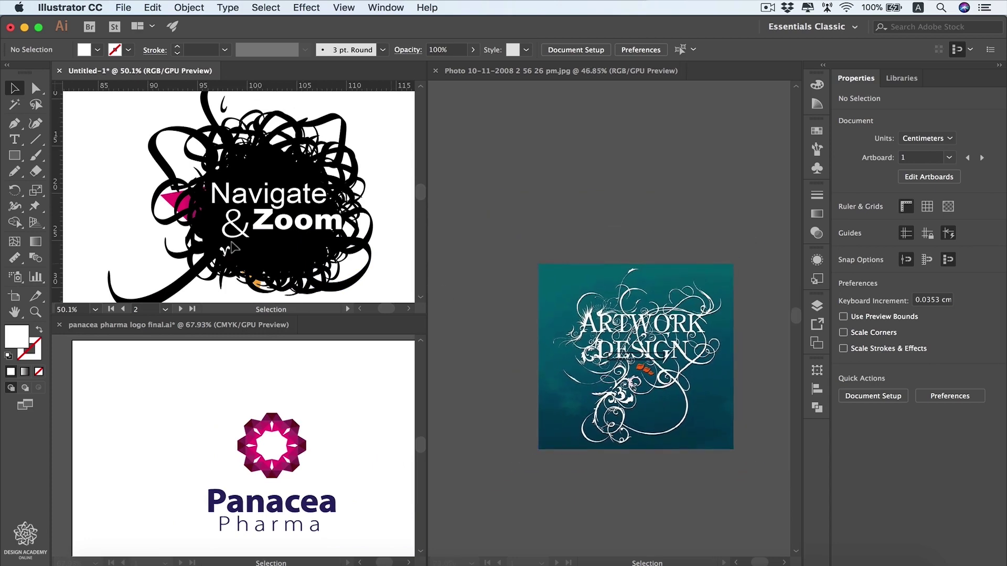
Rearrange the three documents as stacked horizontal rows
click(143, 30)
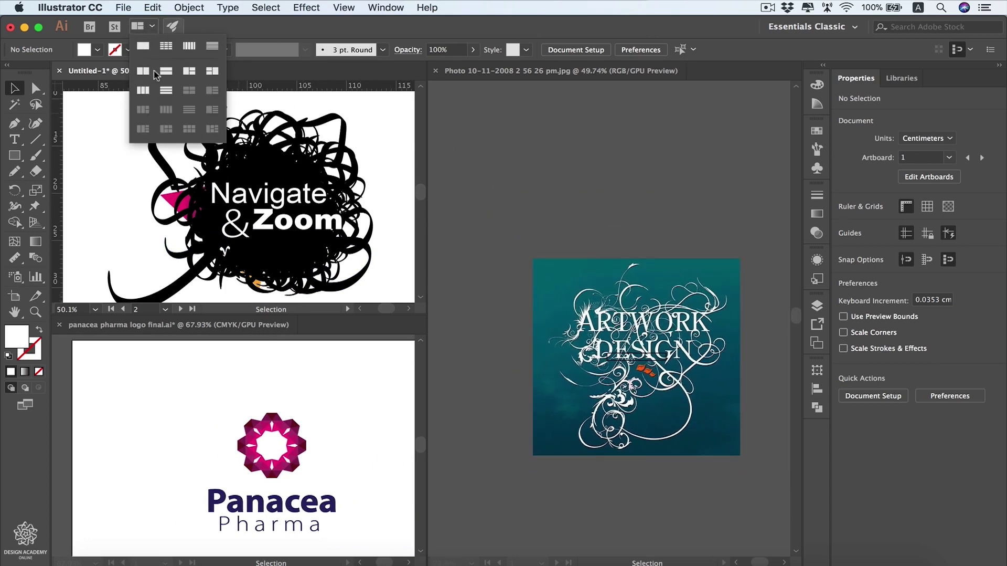
click(213, 46)
scroll(558, 483, down, 1)
scroll(559, 483, down, 1)
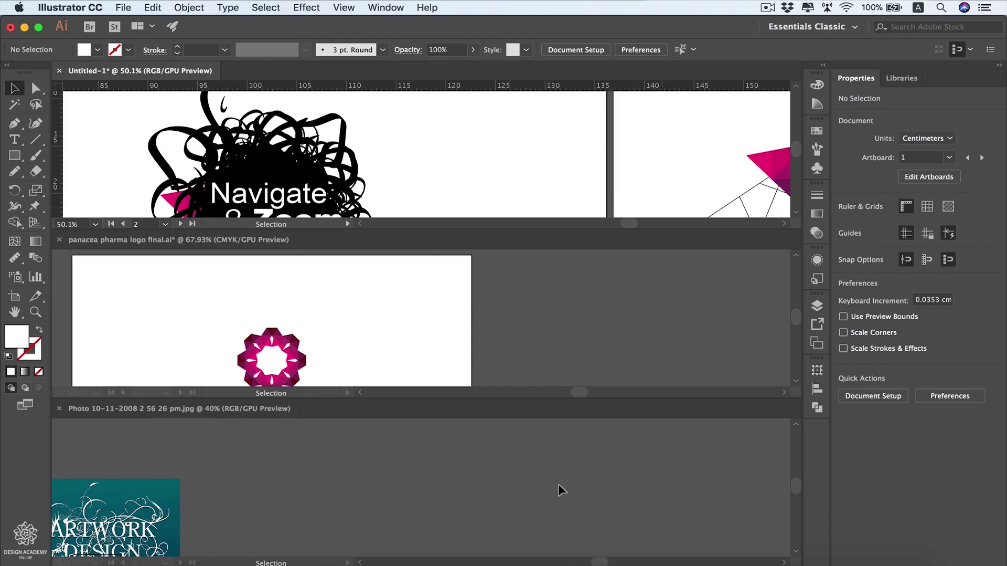
Fit Untitled-1's three artboards, the Panacea Pharma logo and the Photo image to their windows
key(super+0)
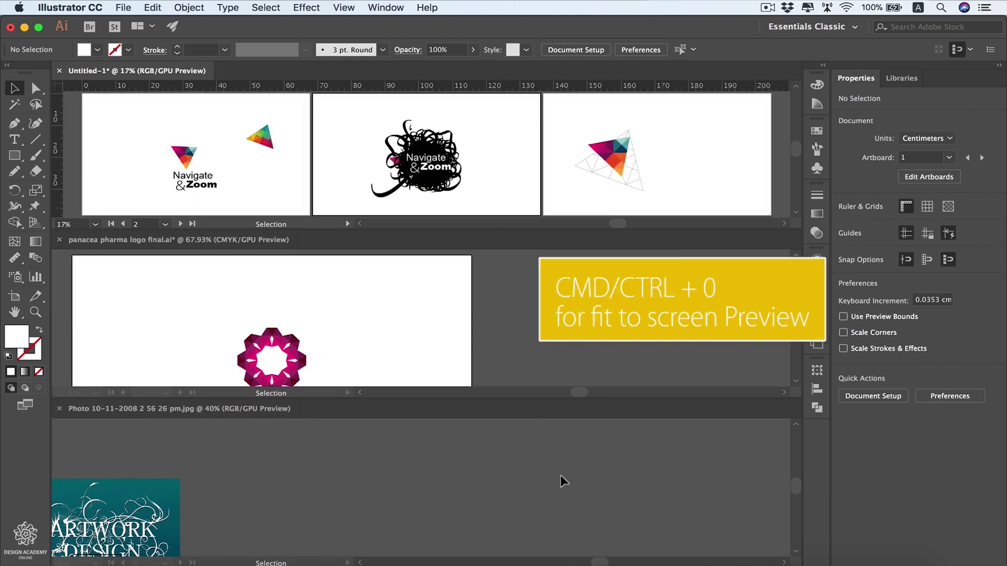
key(super+grave)
key(super+0)
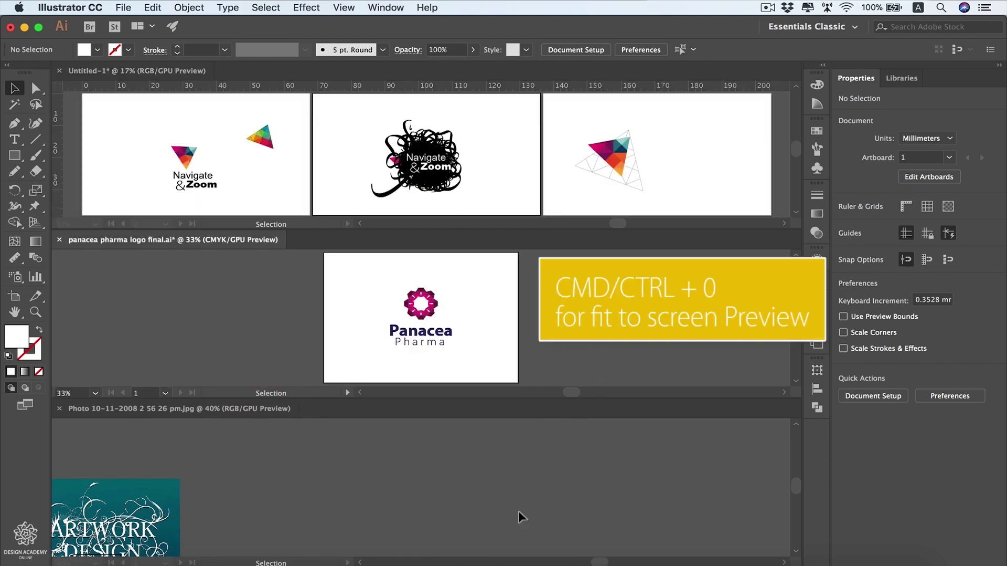
click(516, 523)
key(super+1)
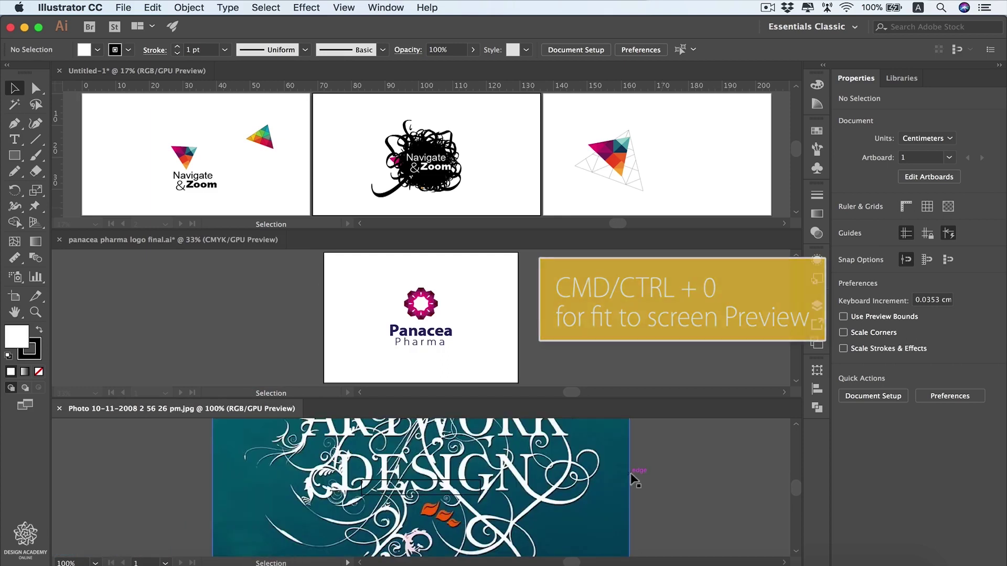
key(super+0)
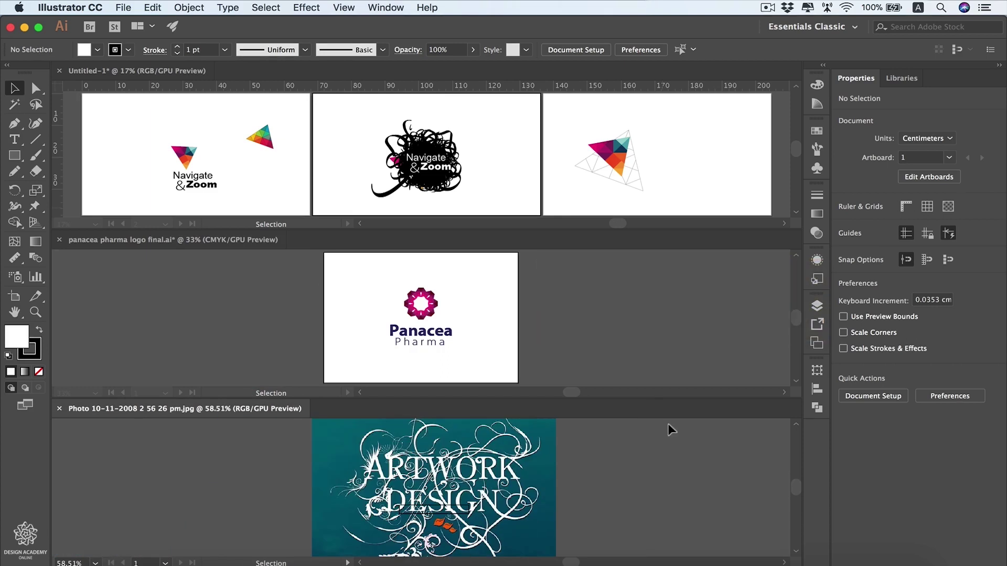
Activate the Panacea Pharma window and select the whole logo group
scroll(605, 477, right, 2)
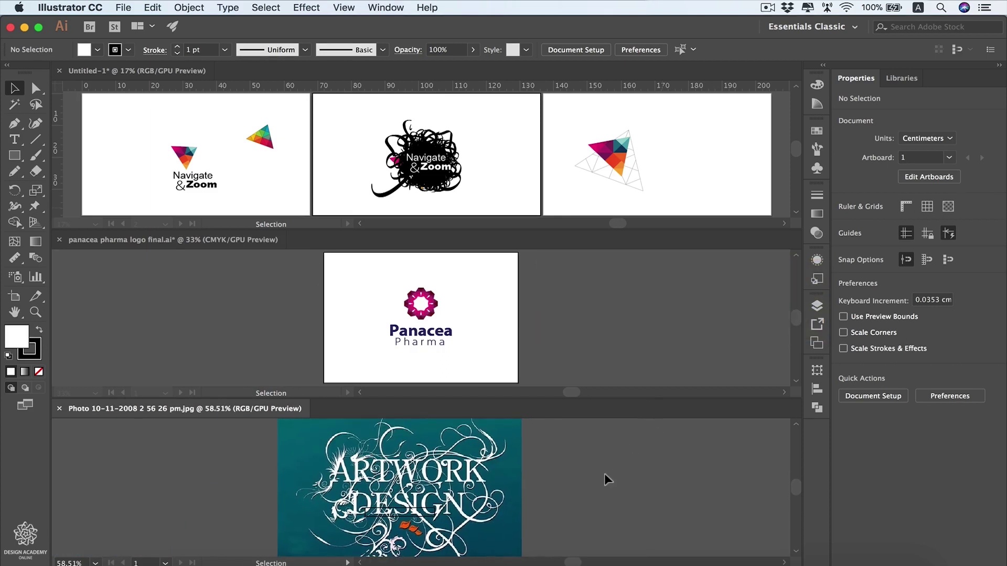
click(432, 302)
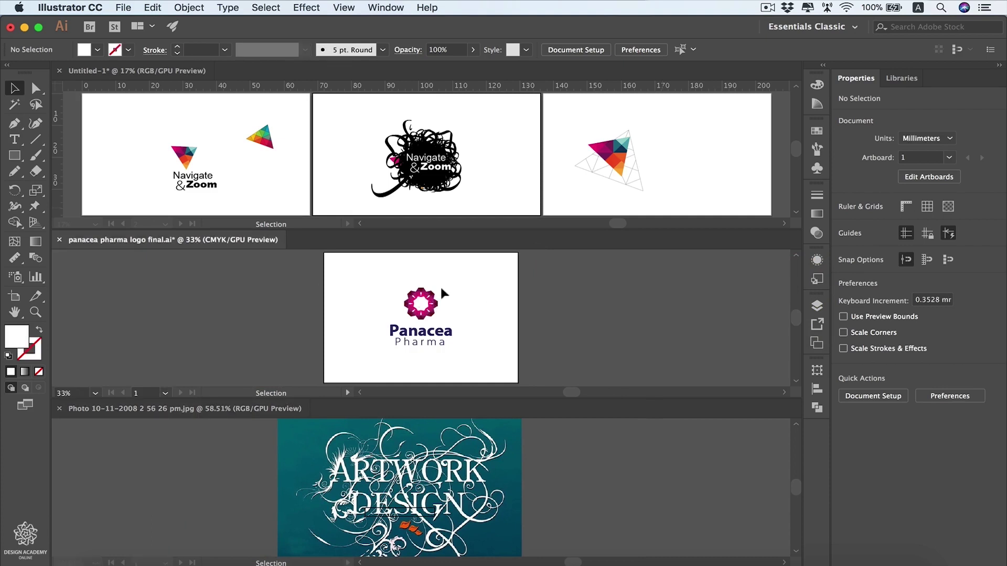
click(433, 302)
Drag the Panacea logo onto Untitled-1's artboard 3 beside the triangle, then reactivate the Panacea window
drag(433, 302, 693, 142)
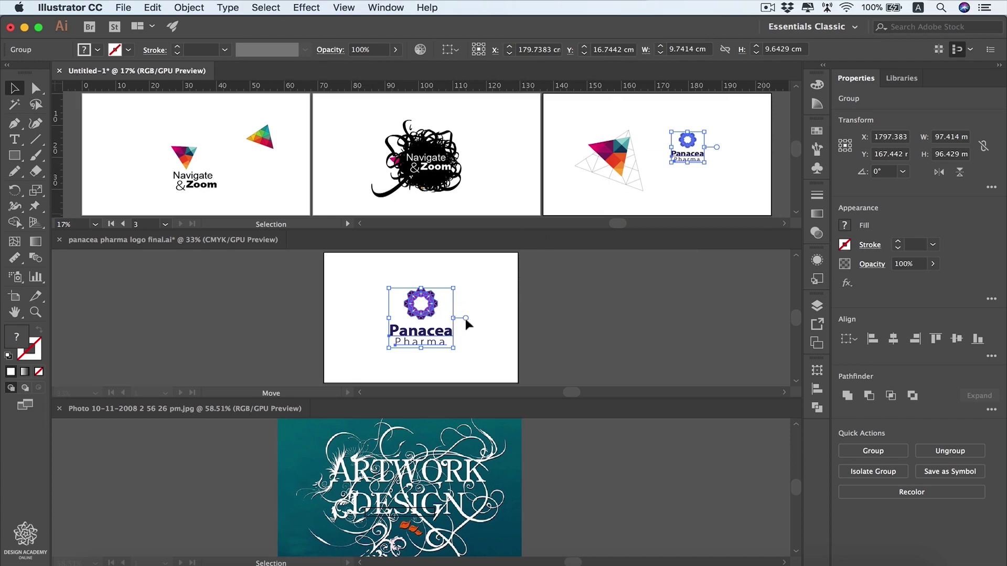
click(489, 289)
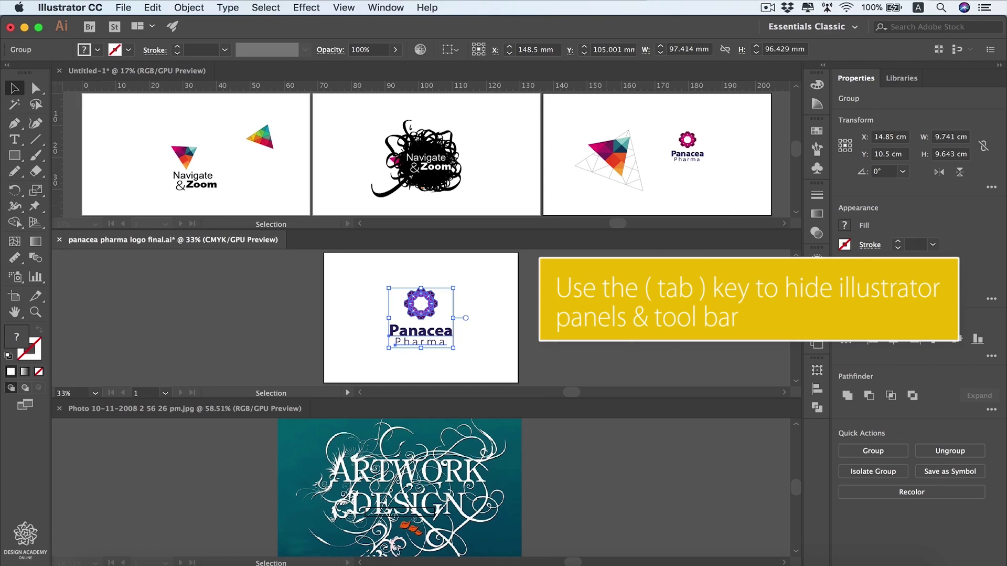
key(Tab)
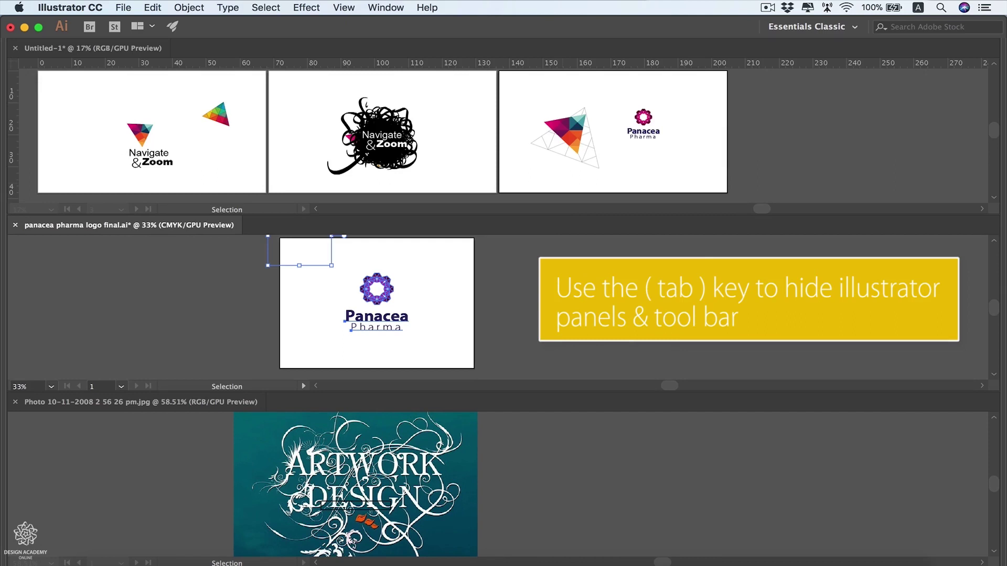
key(Tab)
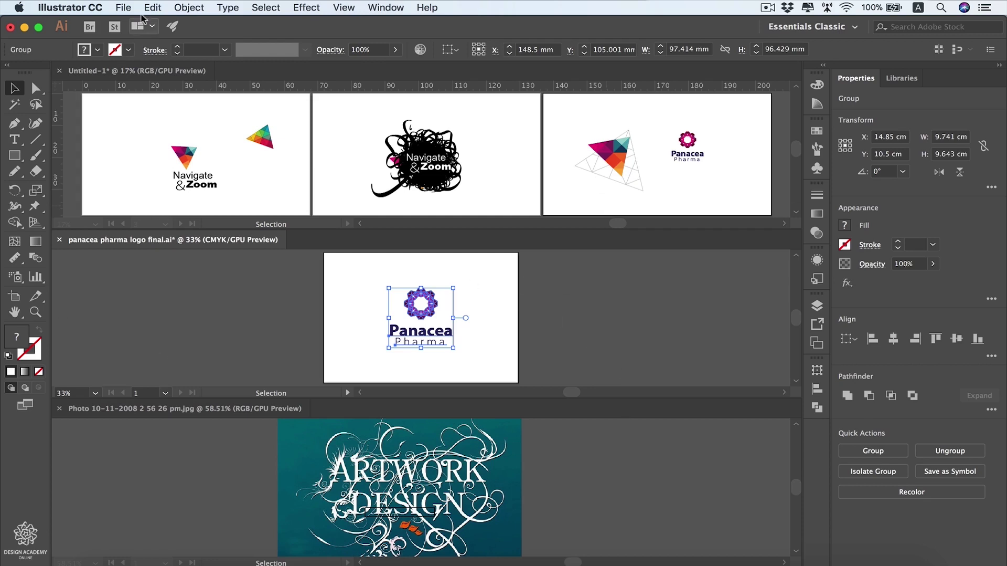
Consolidate all documents into tabs, then bring Untitled-1 forward and zoom in on its artboard
click(152, 27)
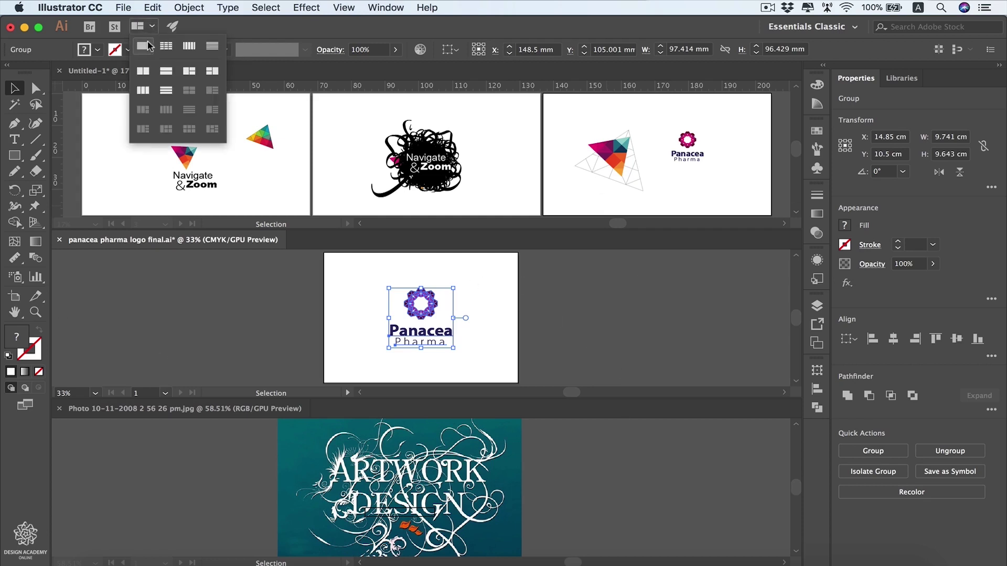
click(145, 48)
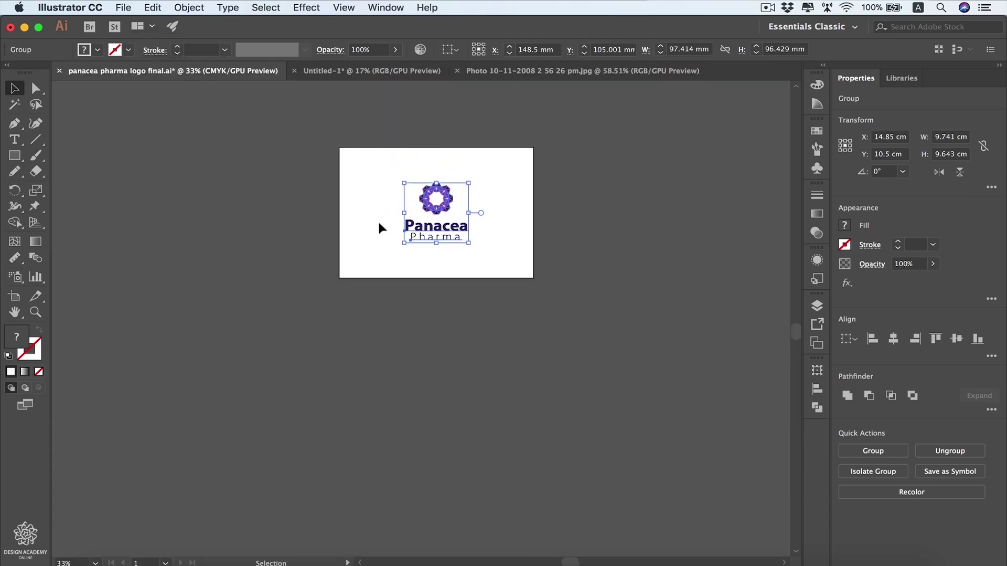
click(381, 71)
scroll(457, 267, up, 2)
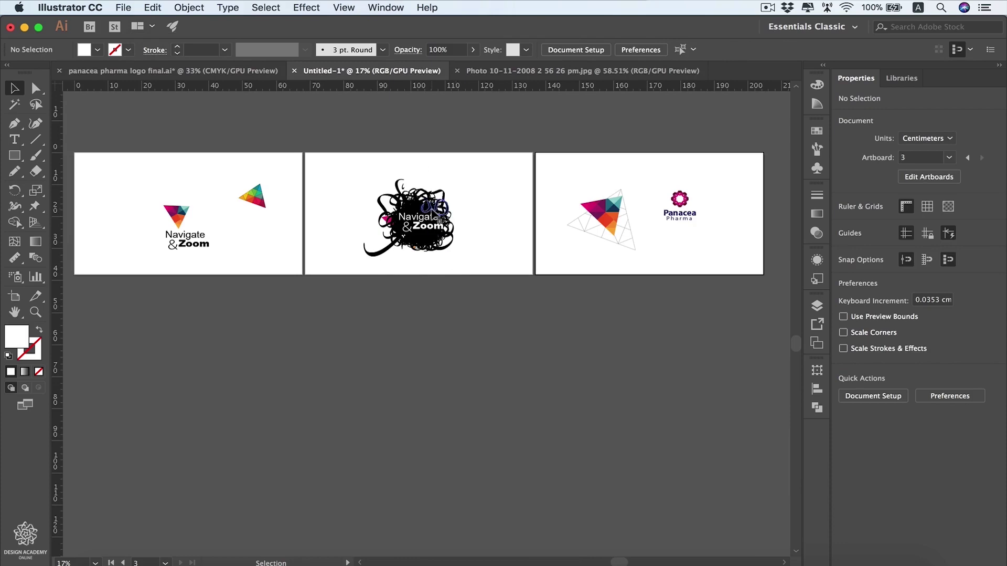
scroll(433, 212, up, 5)
scroll(433, 212, up, 1)
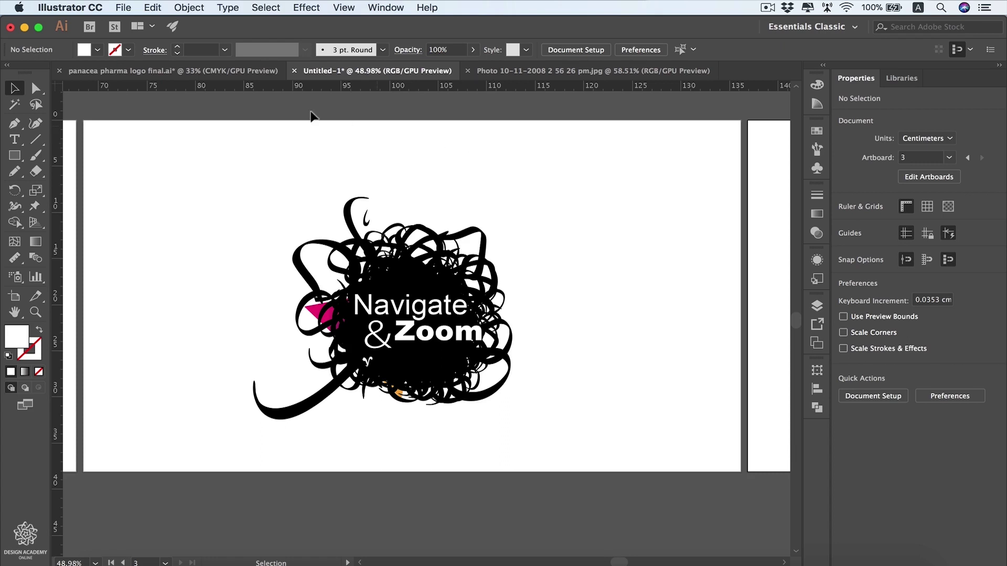
Bring the panacea pharma logo final.ai tab forward and zoom in on the logo
click(245, 72)
click(440, 197)
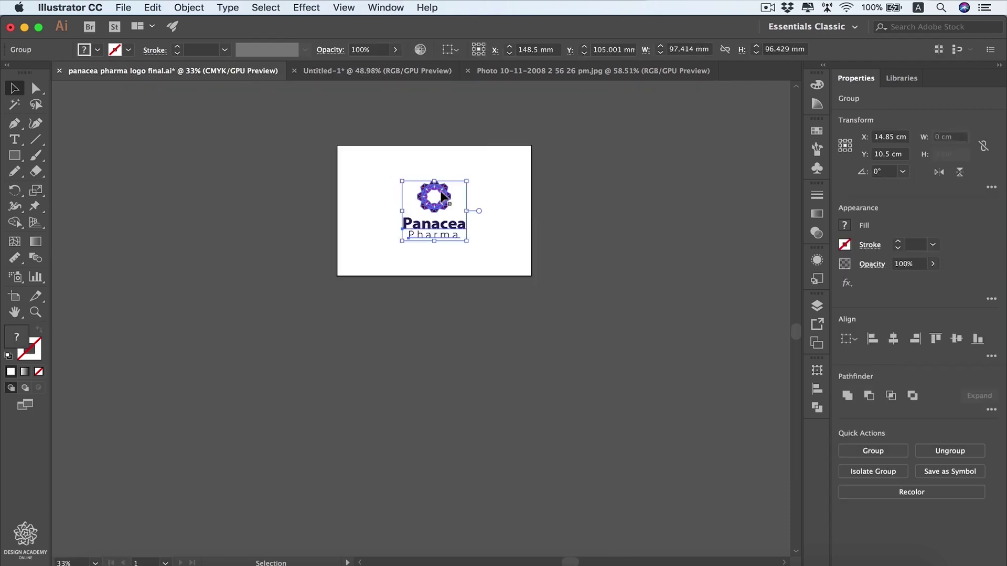
click(449, 181)
scroll(449, 182, up, 5)
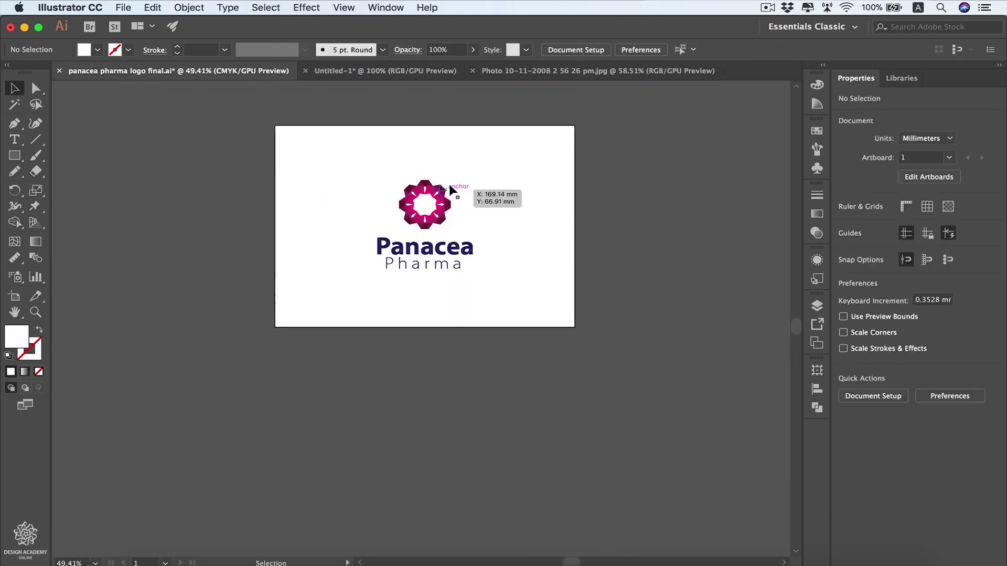
scroll(449, 182, up, 5)
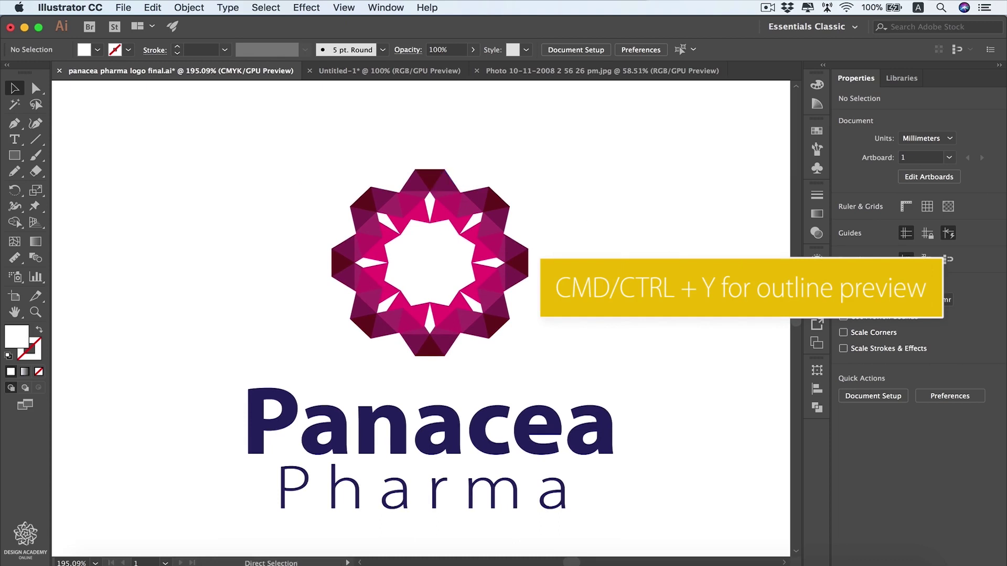
Show the logo in Outline view (Cmd+Y) and zoom in to inspect its paths
key(super+y)
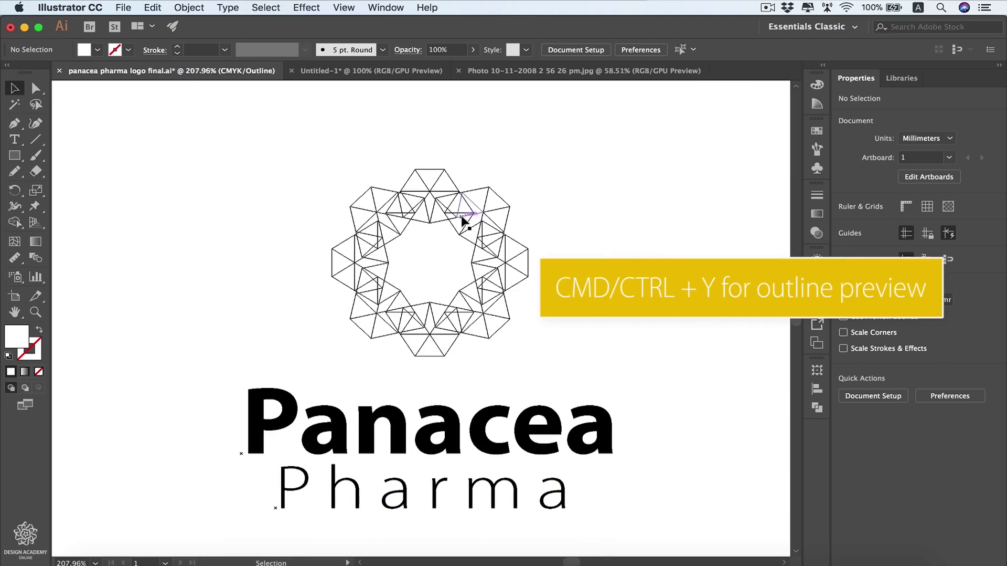
scroll(463, 219, up, 5)
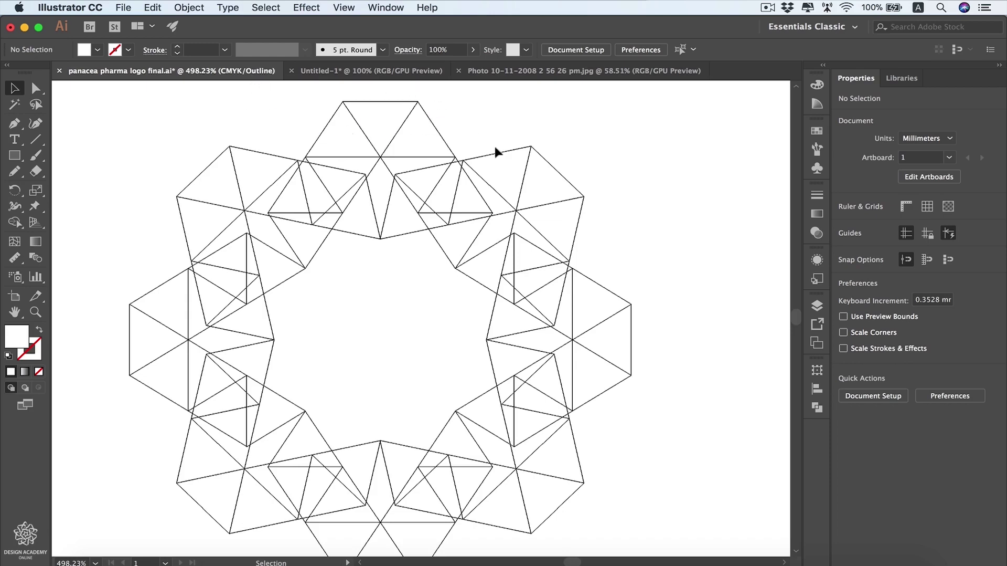
scroll(522, 185, down, 10)
scroll(522, 186, down, 5)
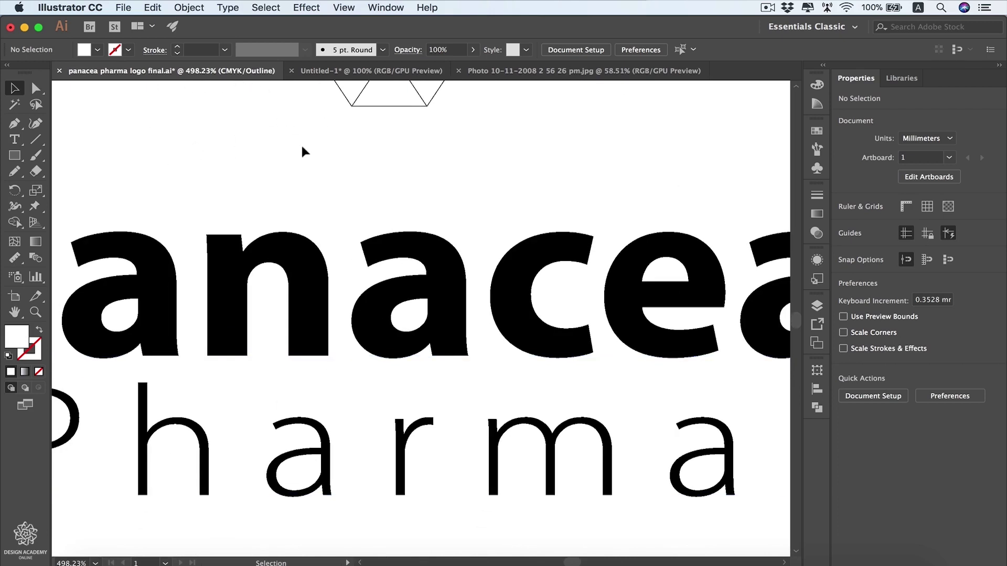
Return the logo to full-colour GPU Preview and zoom to show the whole flower mark
key(a)
key(super+y)
key(v)
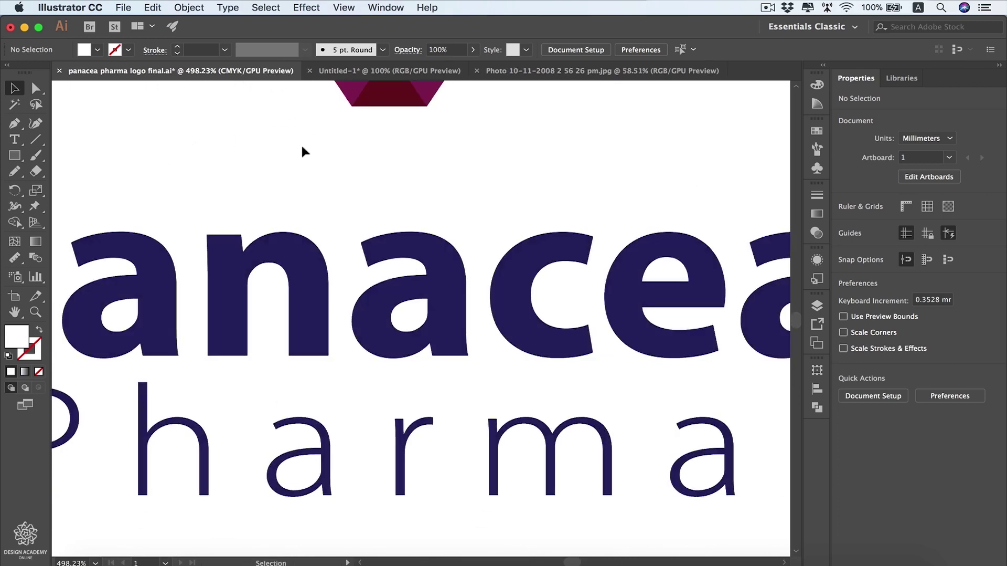
alt+scroll(304, 138, down, 3)
scroll(305, 164, up, 5)
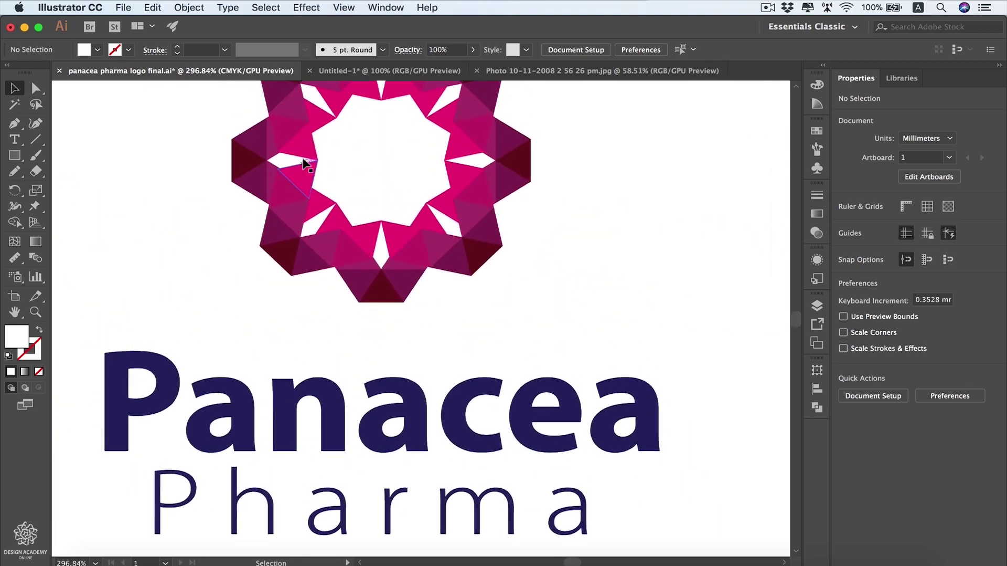
scroll(304, 164, up, 2)
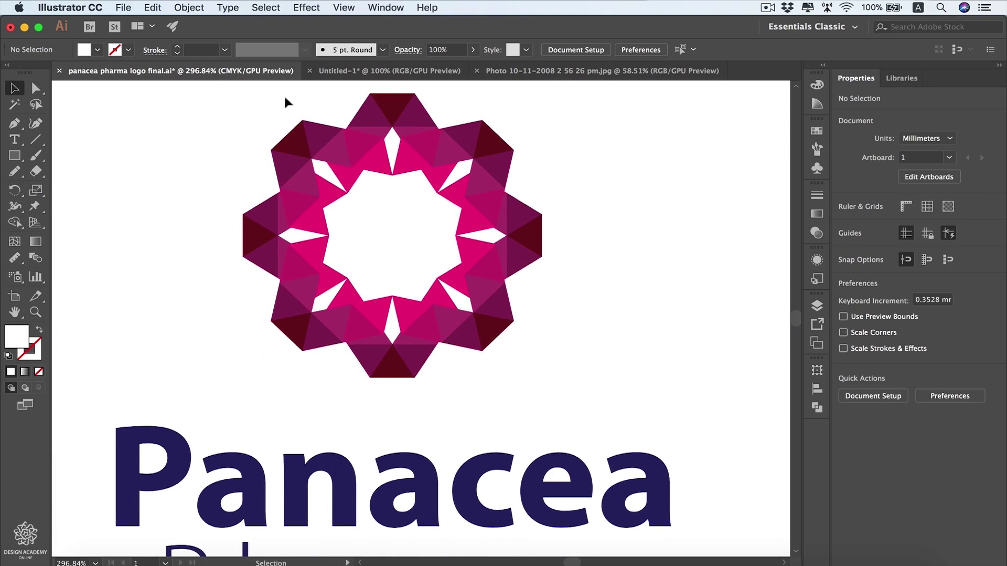
click(349, 9)
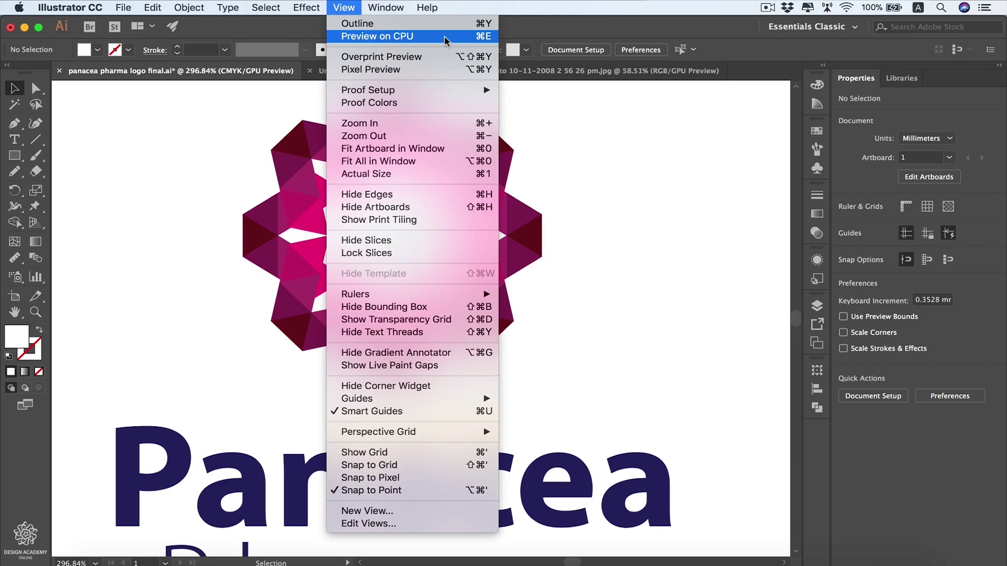
Dismiss the View menu and switch to the Untitled-1 document with Ctrl+Tab
click(226, 75)
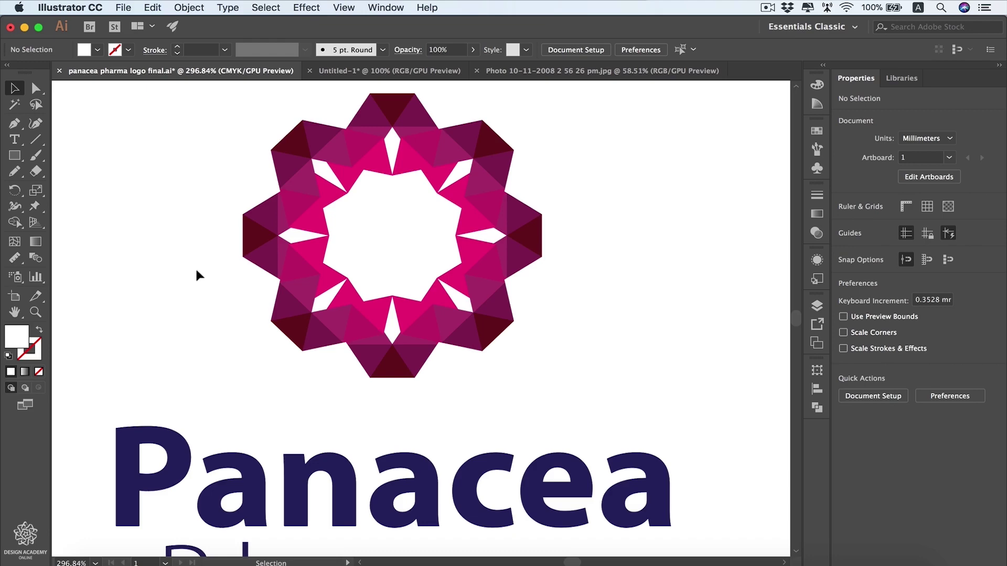
key(ctrl+Tab)
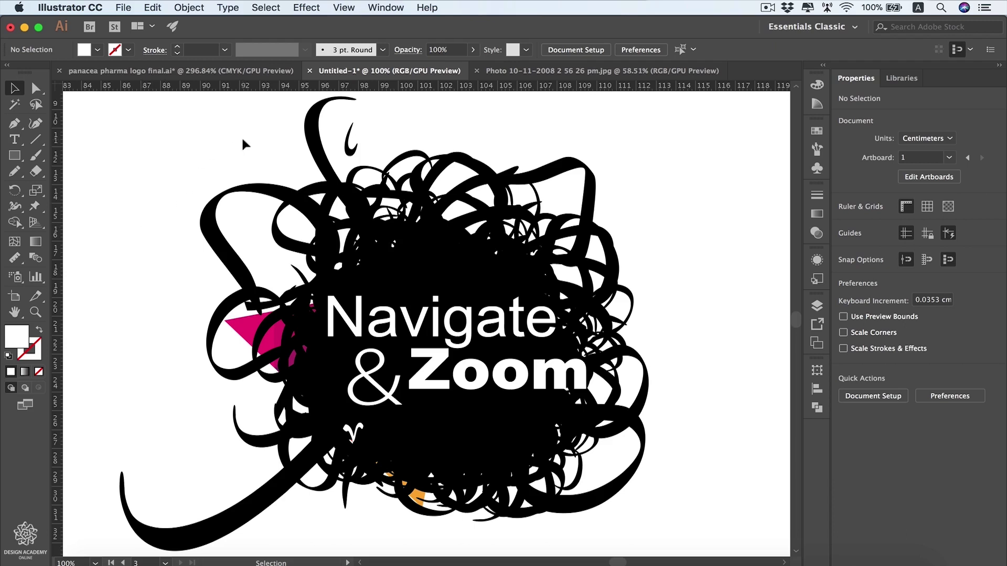
click(348, 8)
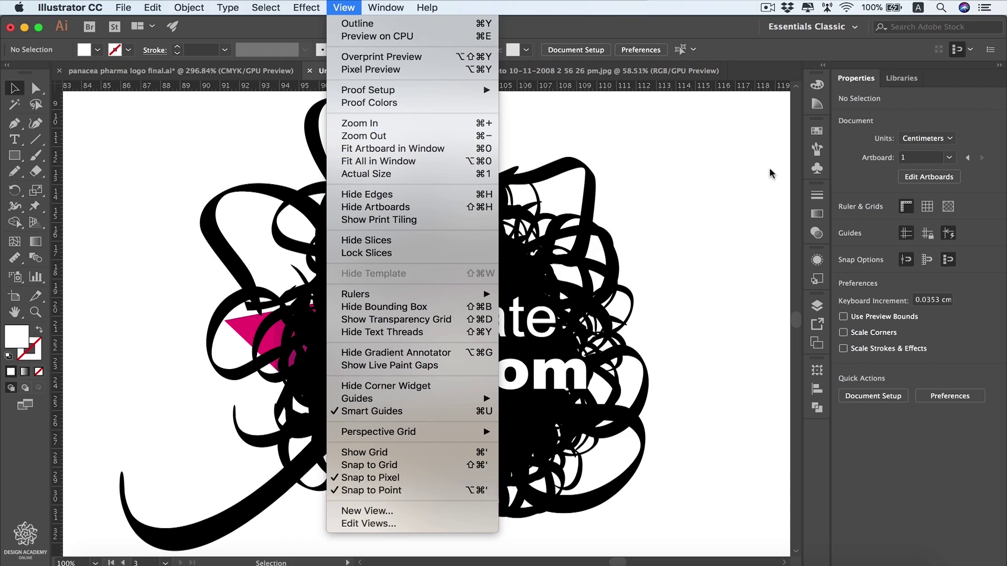
click(776, 208)
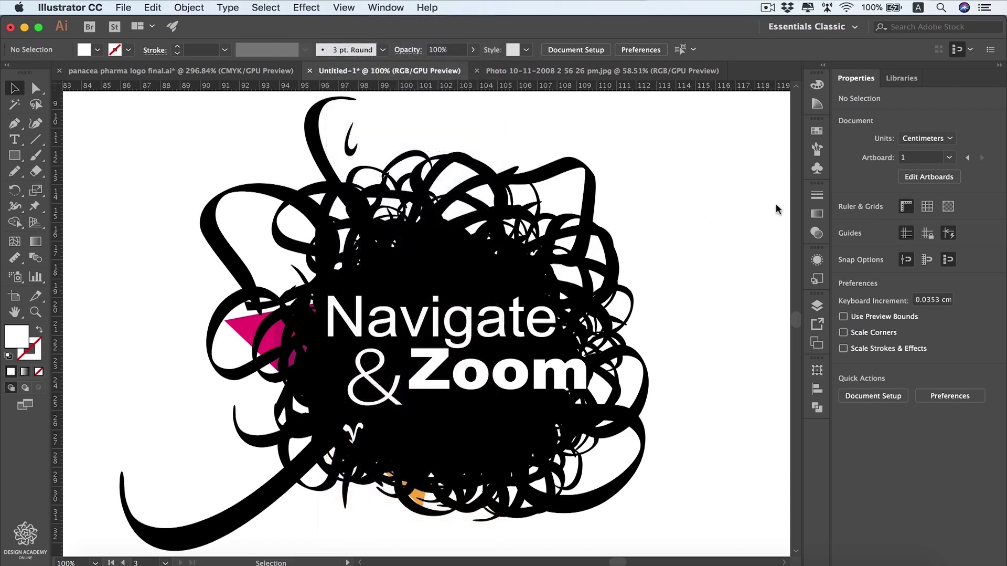